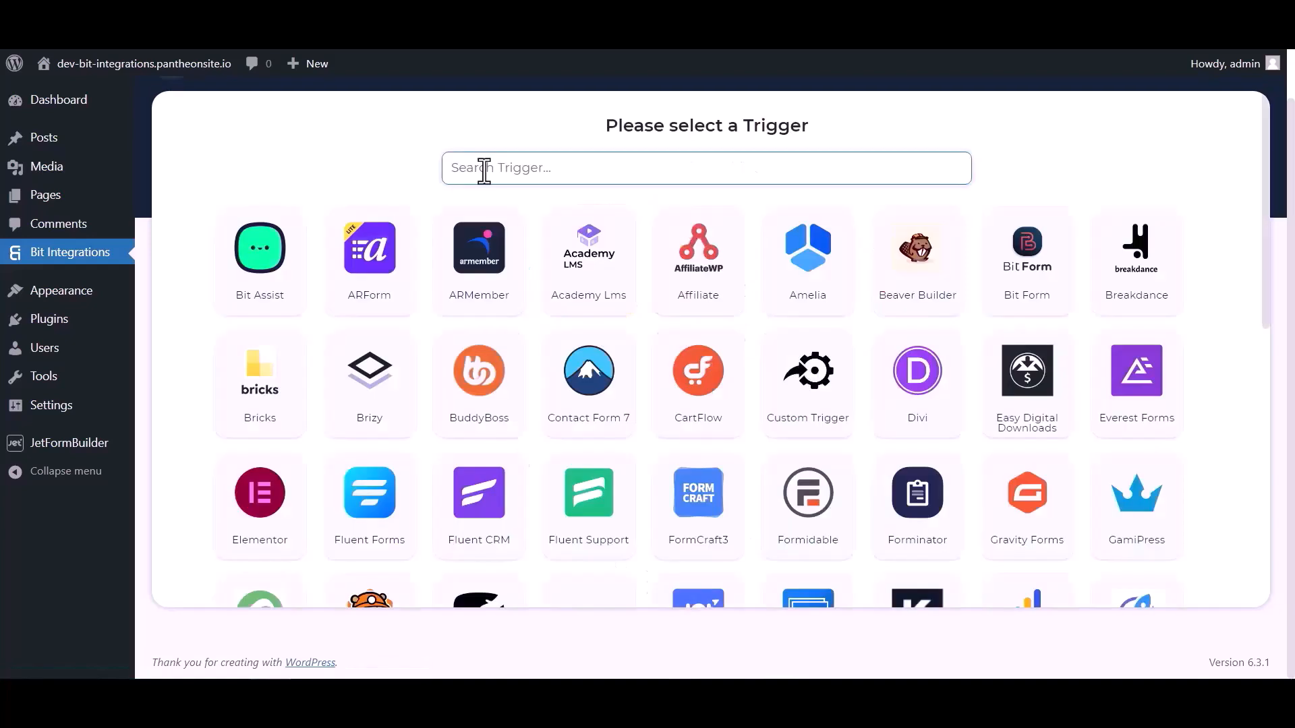
Set JetForm Builder as the trigger, copy its webhook URL, and start fetching test data
click(483, 168)
text(jet)
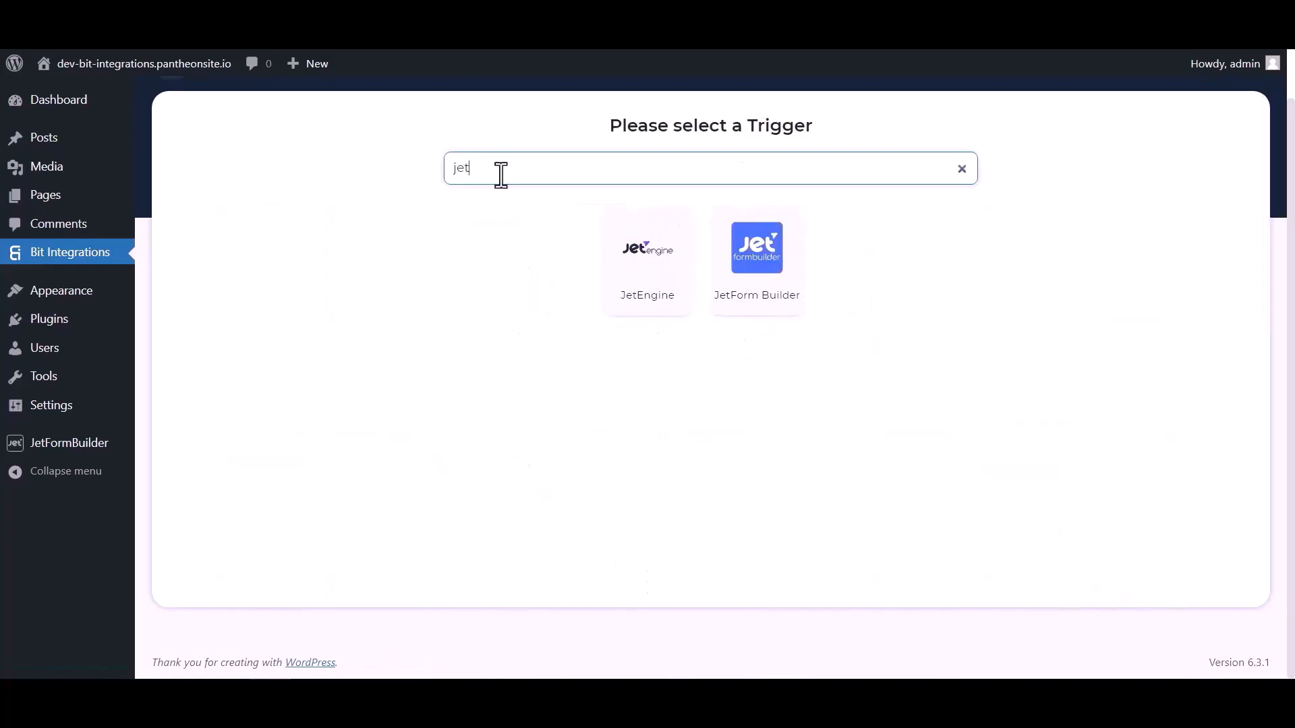
click(760, 290)
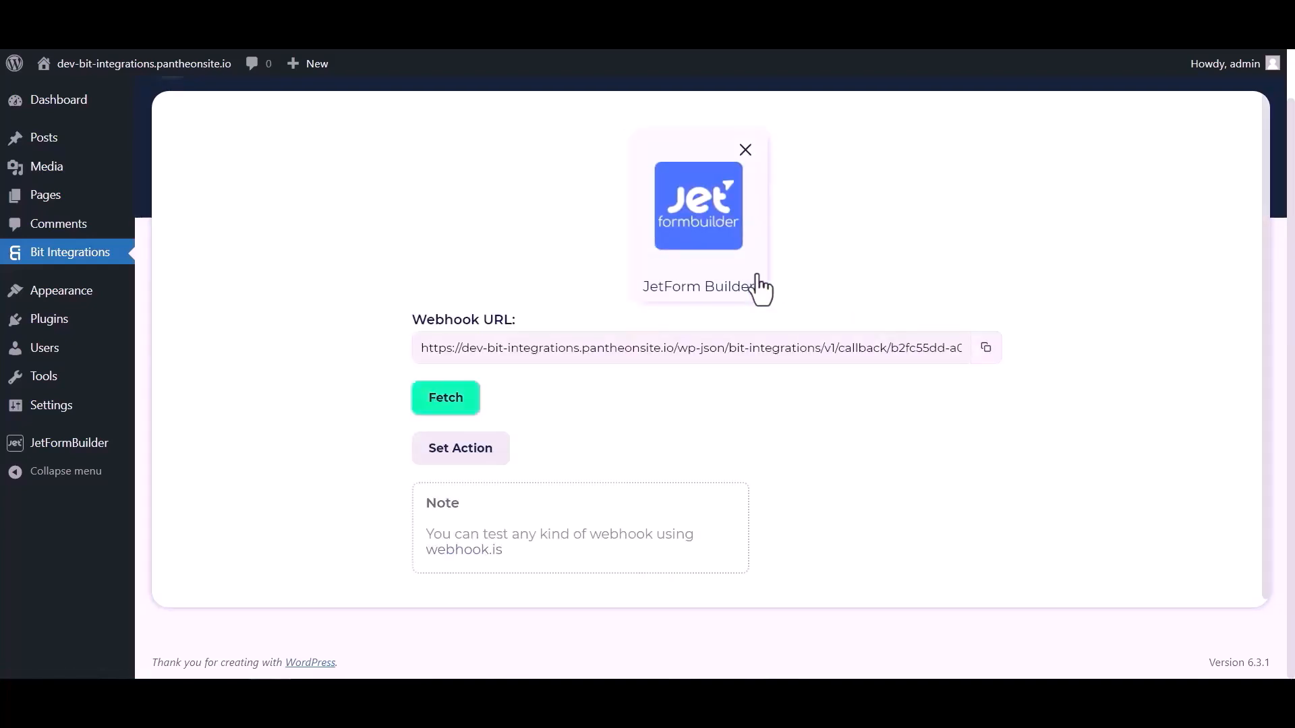
click(986, 348)
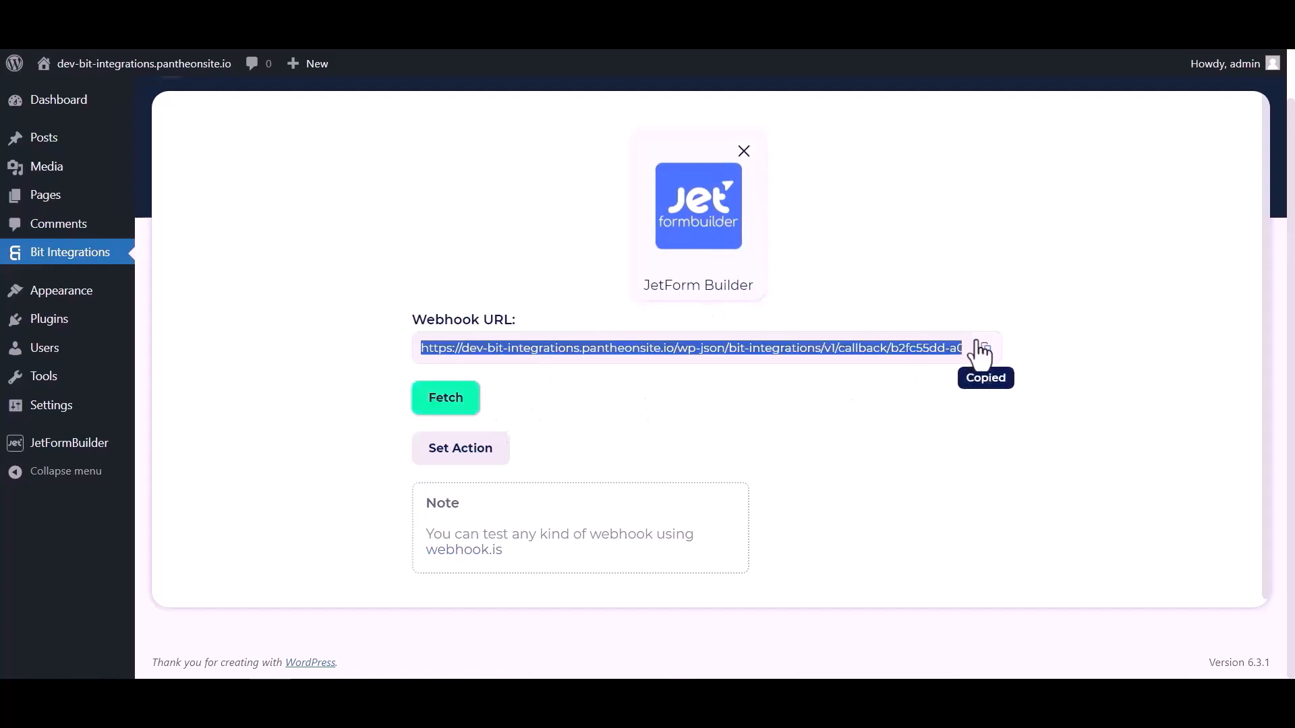
click(457, 403)
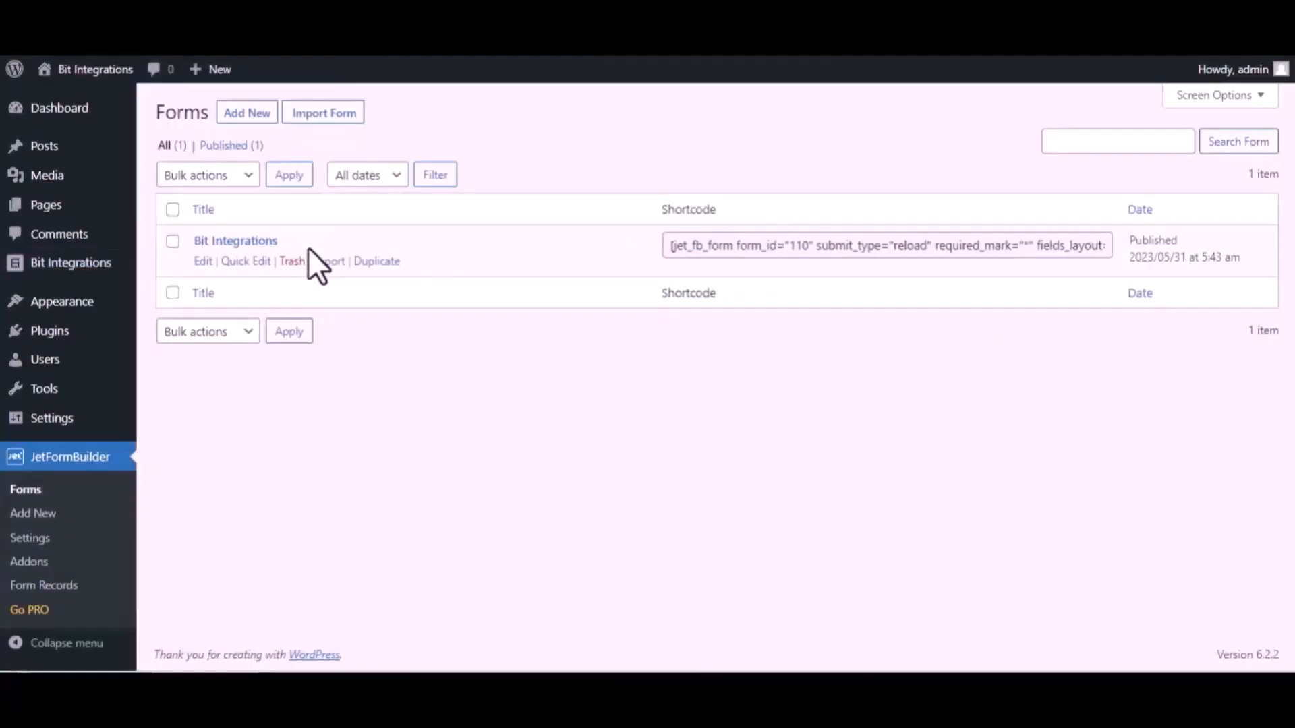
In the Bit Integrations form's post-submit actions, change the first action to Call Webhook
click(202, 261)
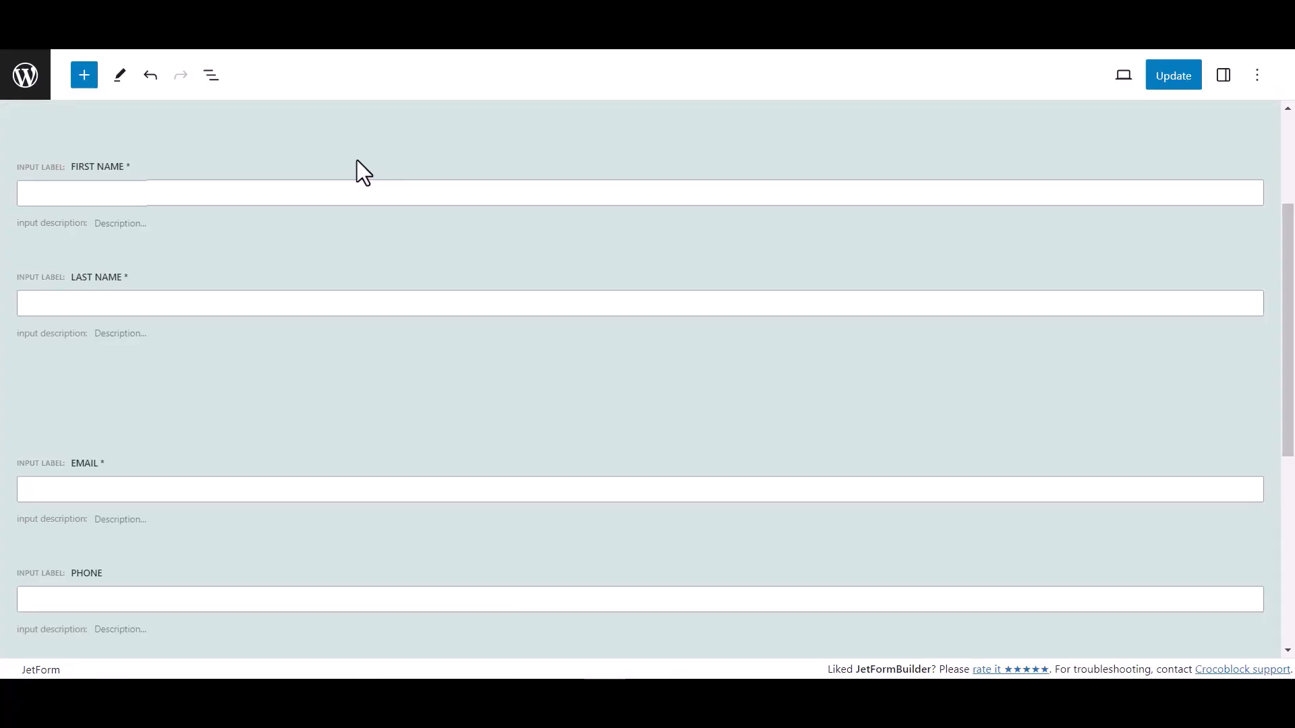
click(1225, 77)
scroll(1112, 475, down, 1)
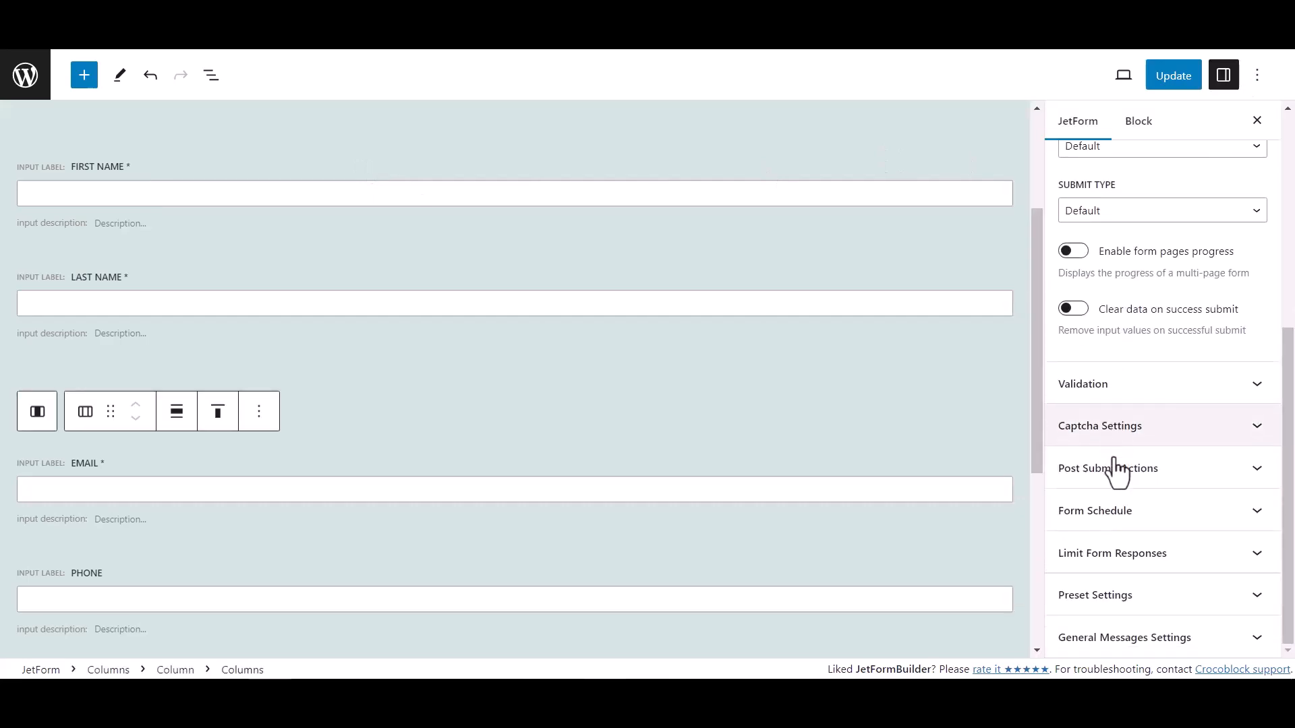
click(1176, 481)
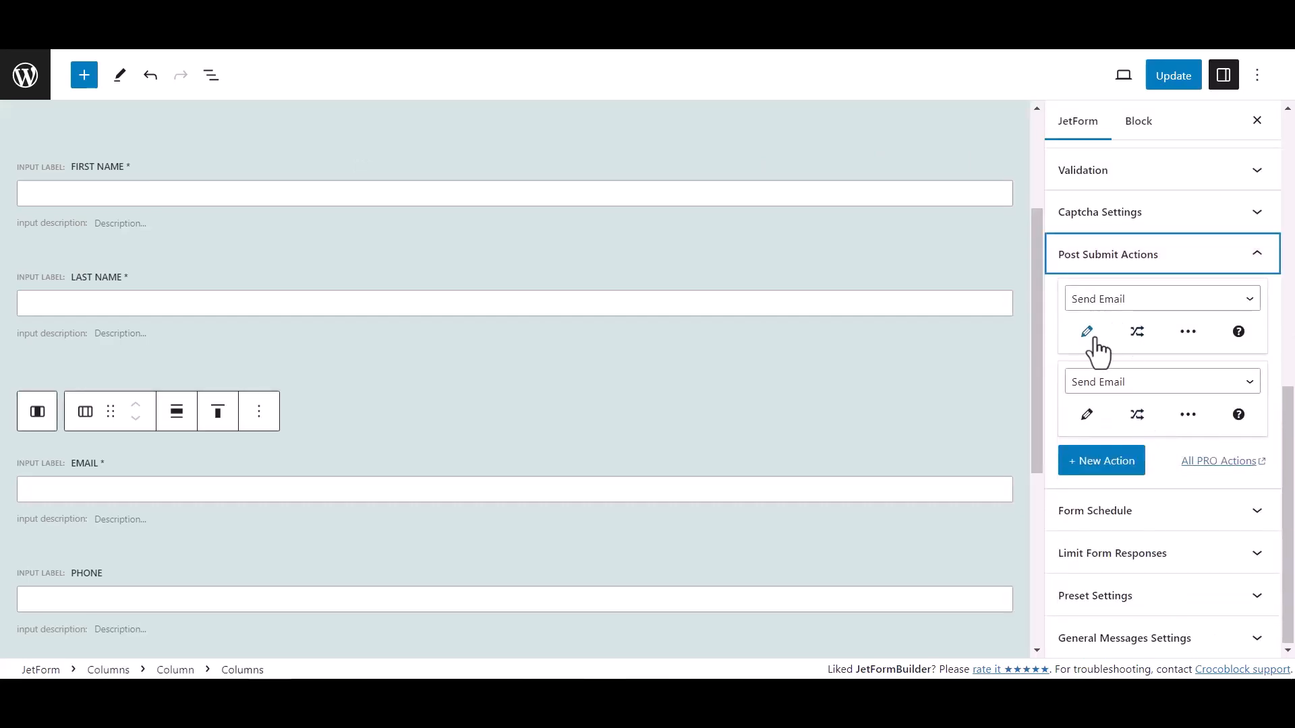
click(1116, 301)
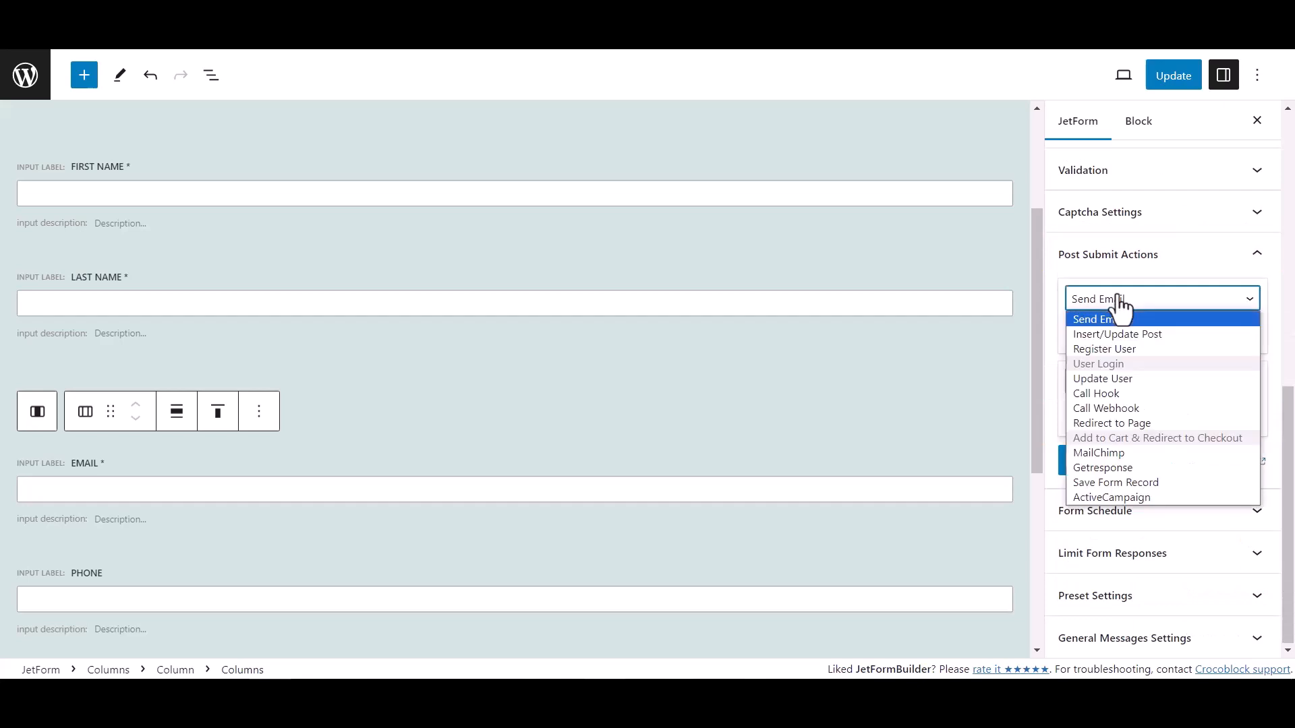
click(1109, 407)
Paste the copied webhook URL into the webhook action and update the form
click(1088, 332)
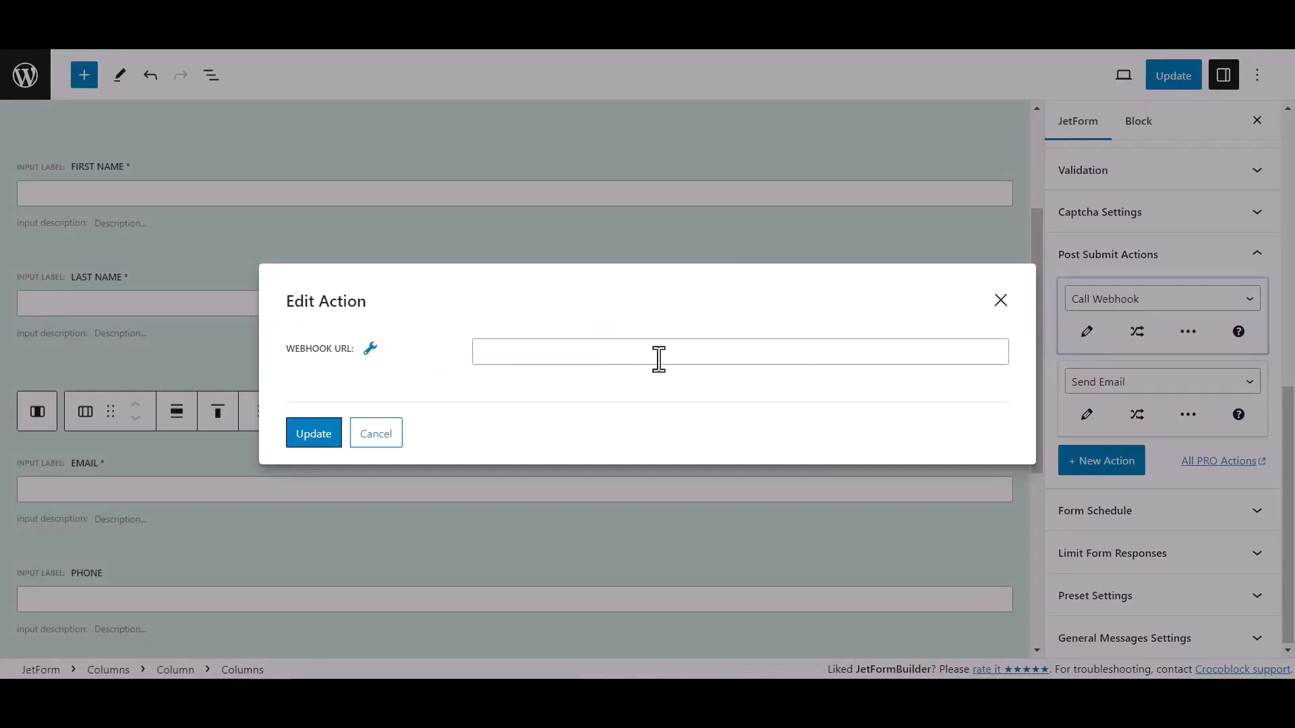
click(514, 356)
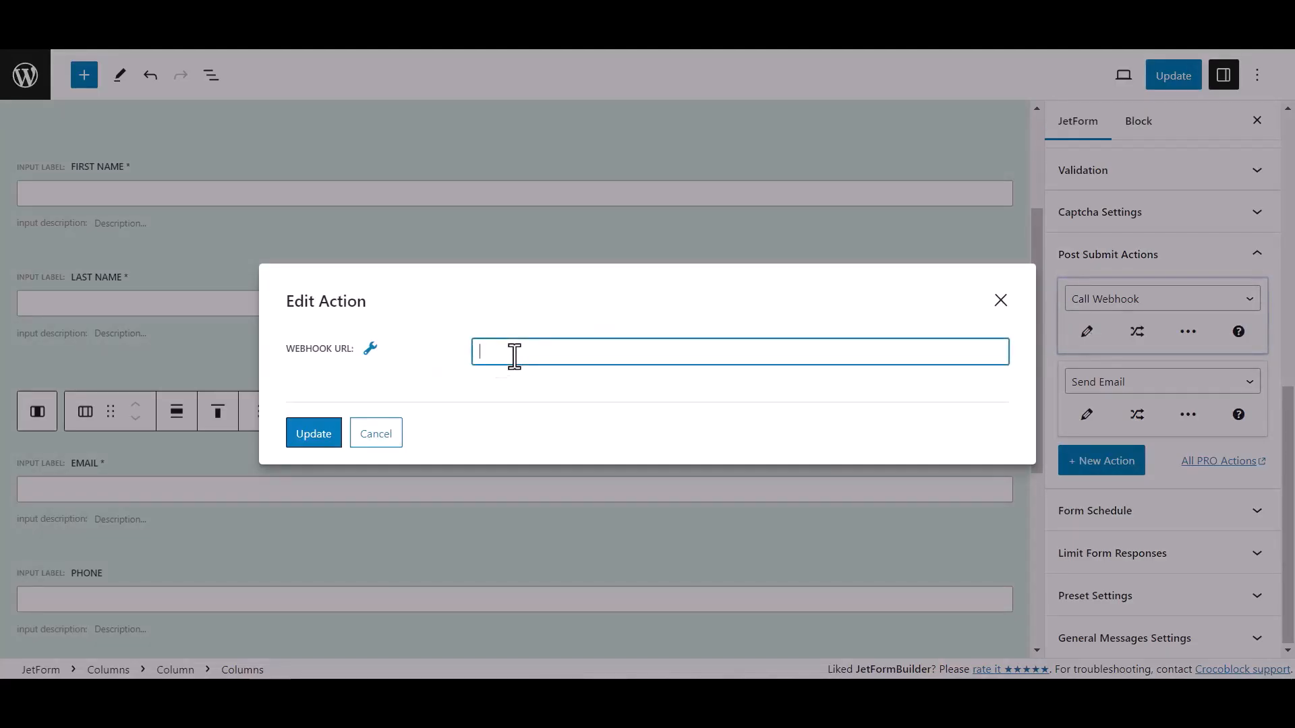
key(ctrl+v)
click(329, 438)
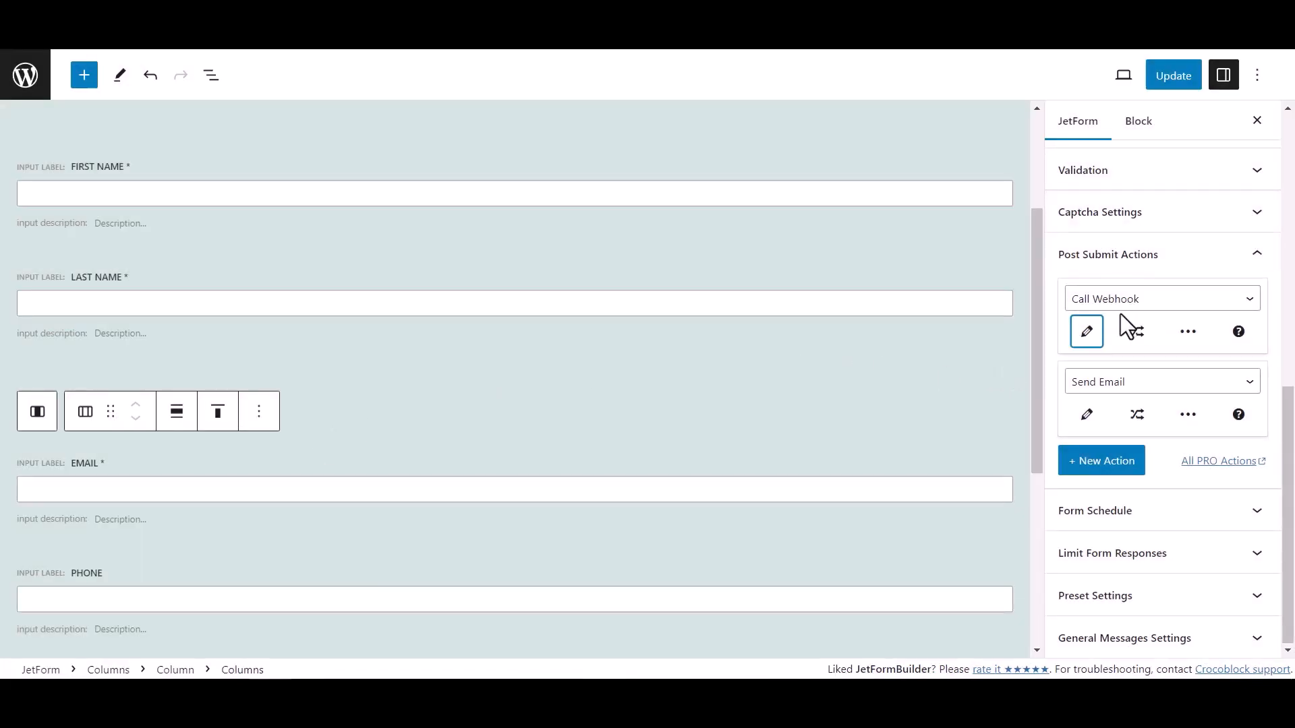
click(1191, 79)
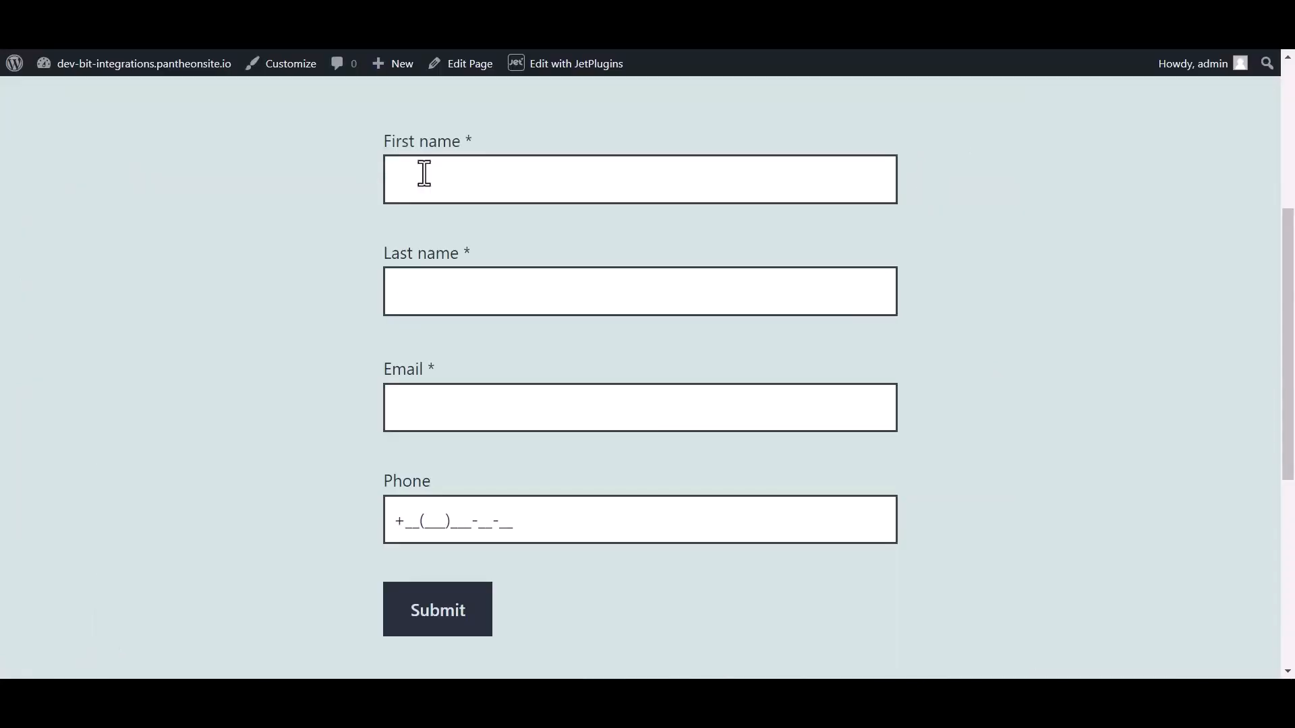
Submit the form with first name Bit, last name Integrations, an email address and phone number
click(449, 173)
text(Bit)
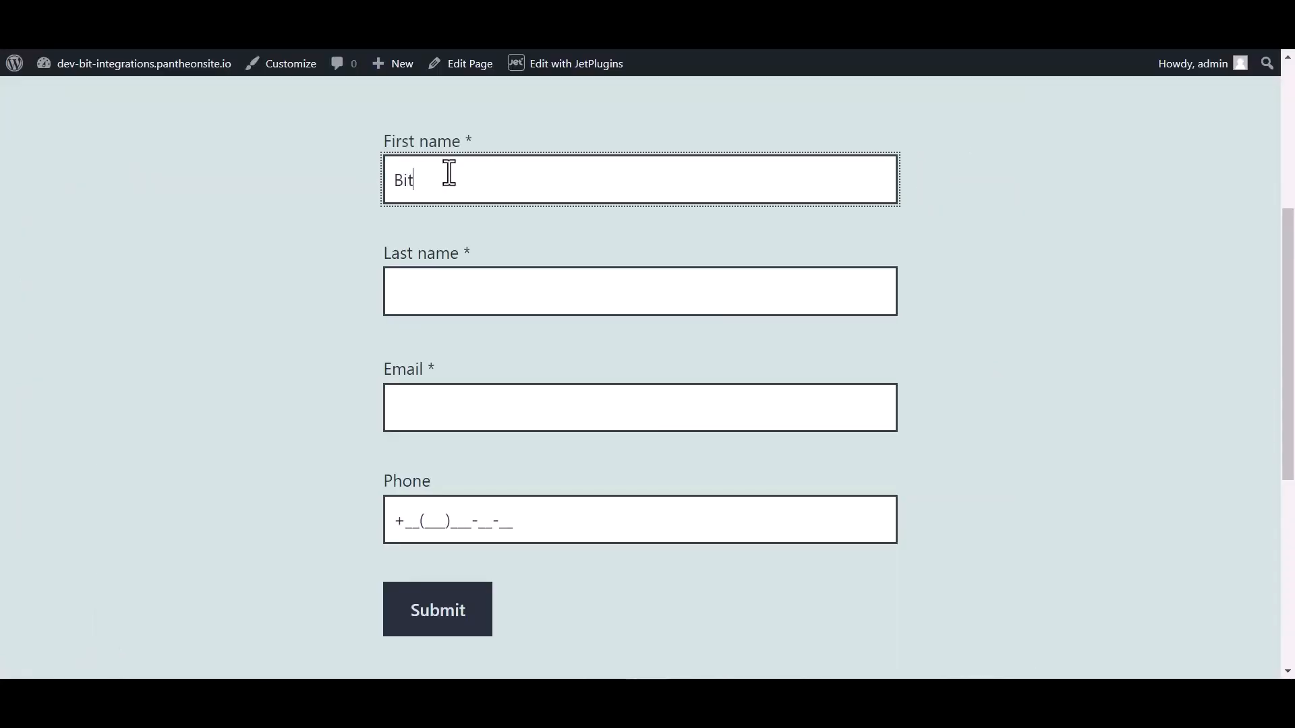
click(439, 294)
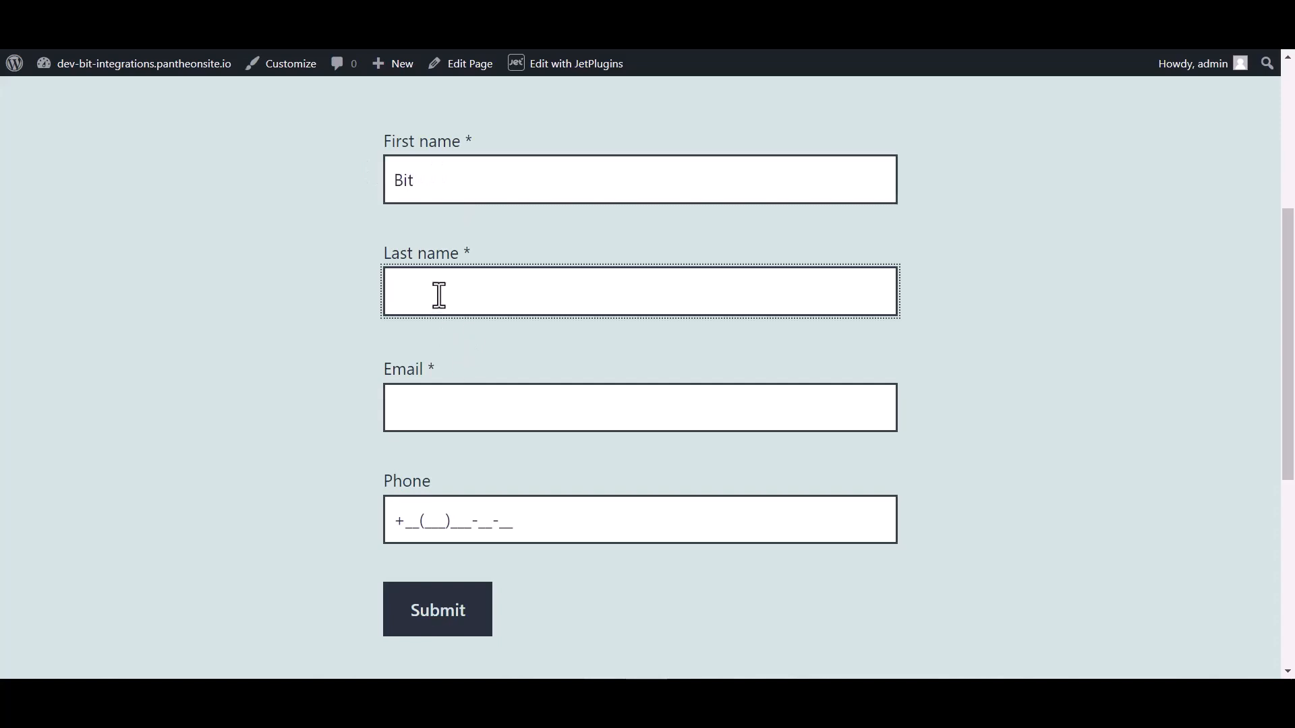
text(Integrations)
click(425, 418)
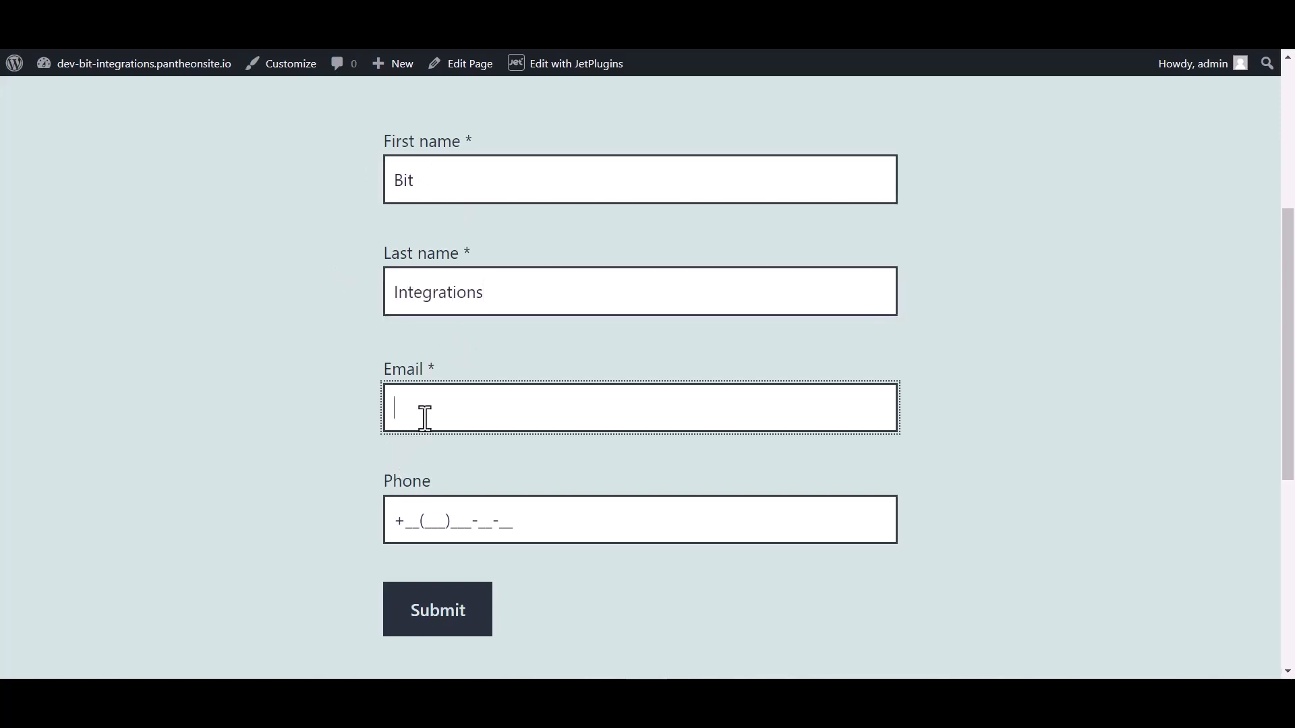
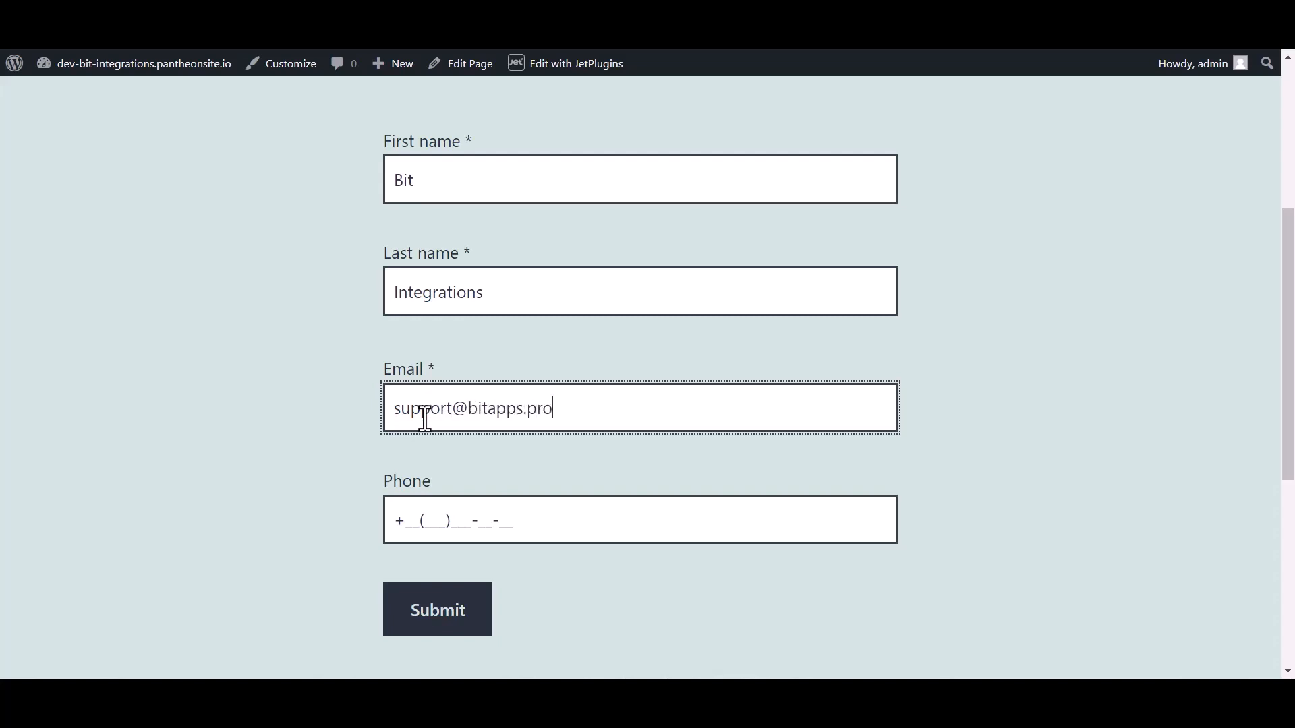
click(439, 513)
text(445555)
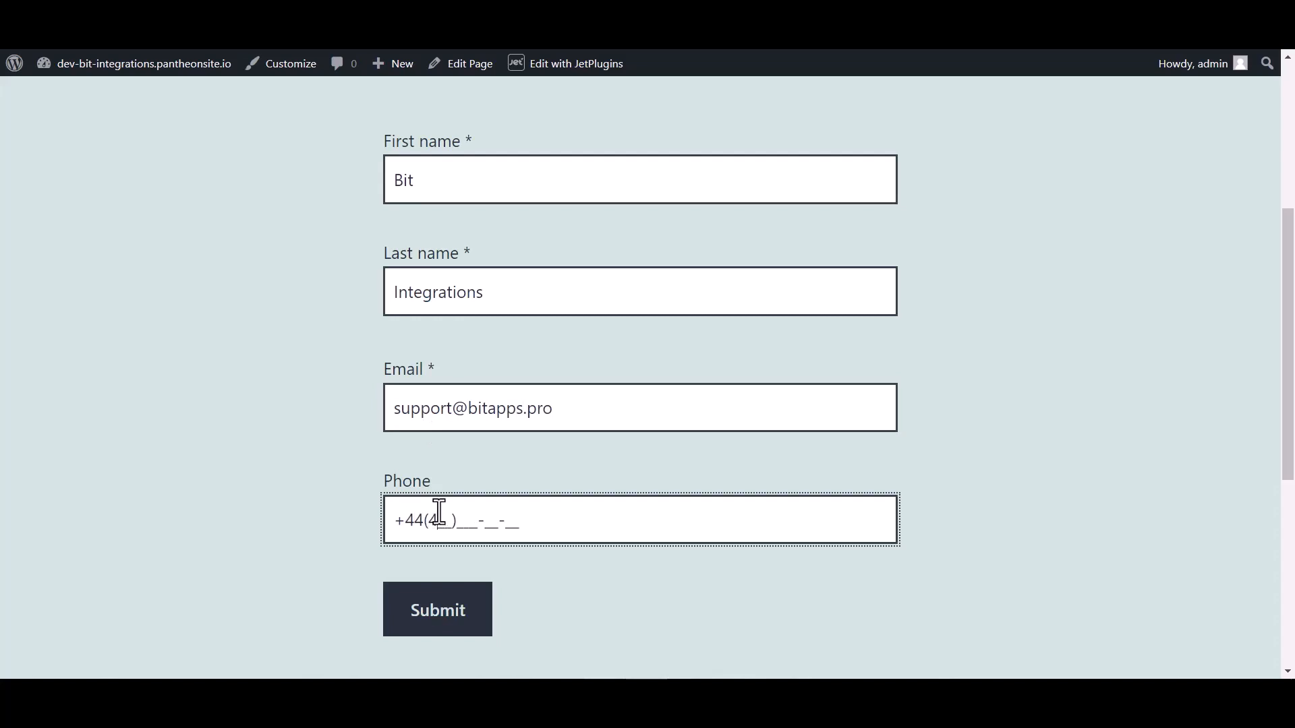
text(666)
click(428, 613)
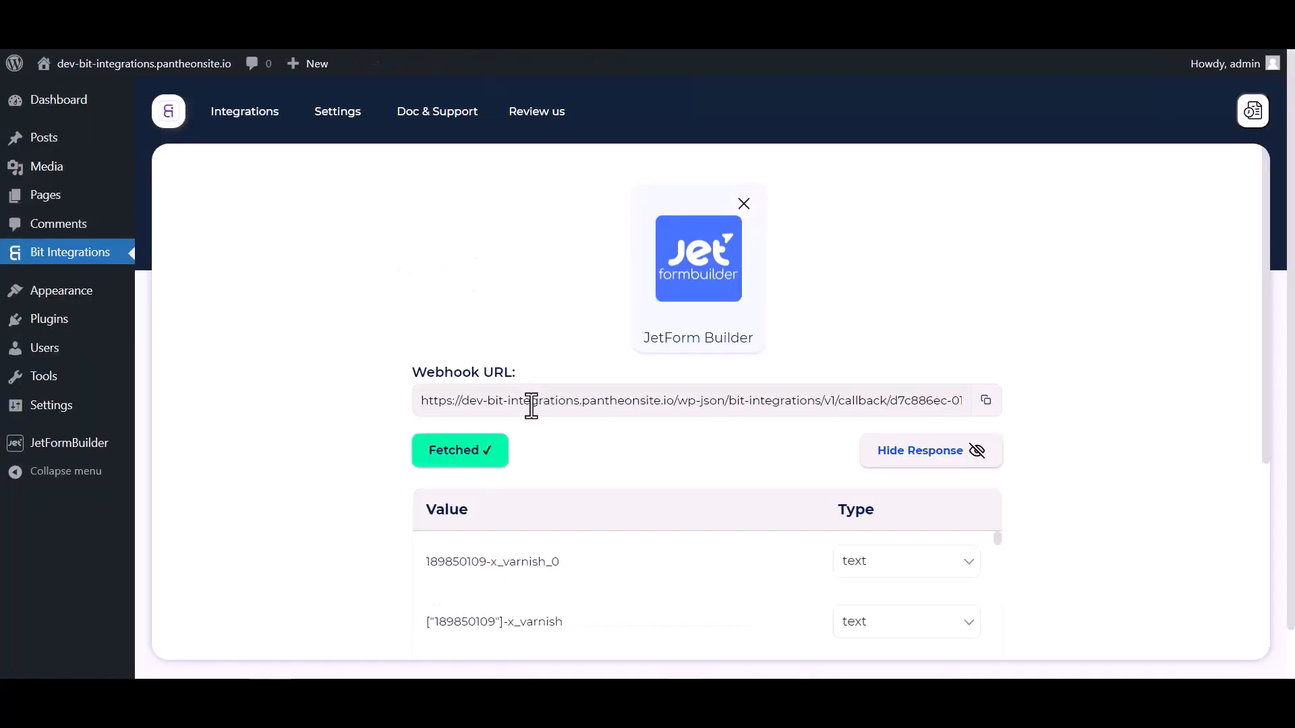
Review the fetched submission data, choose Salesflare as the action, and open its API key page
scroll(682, 434, down, 4)
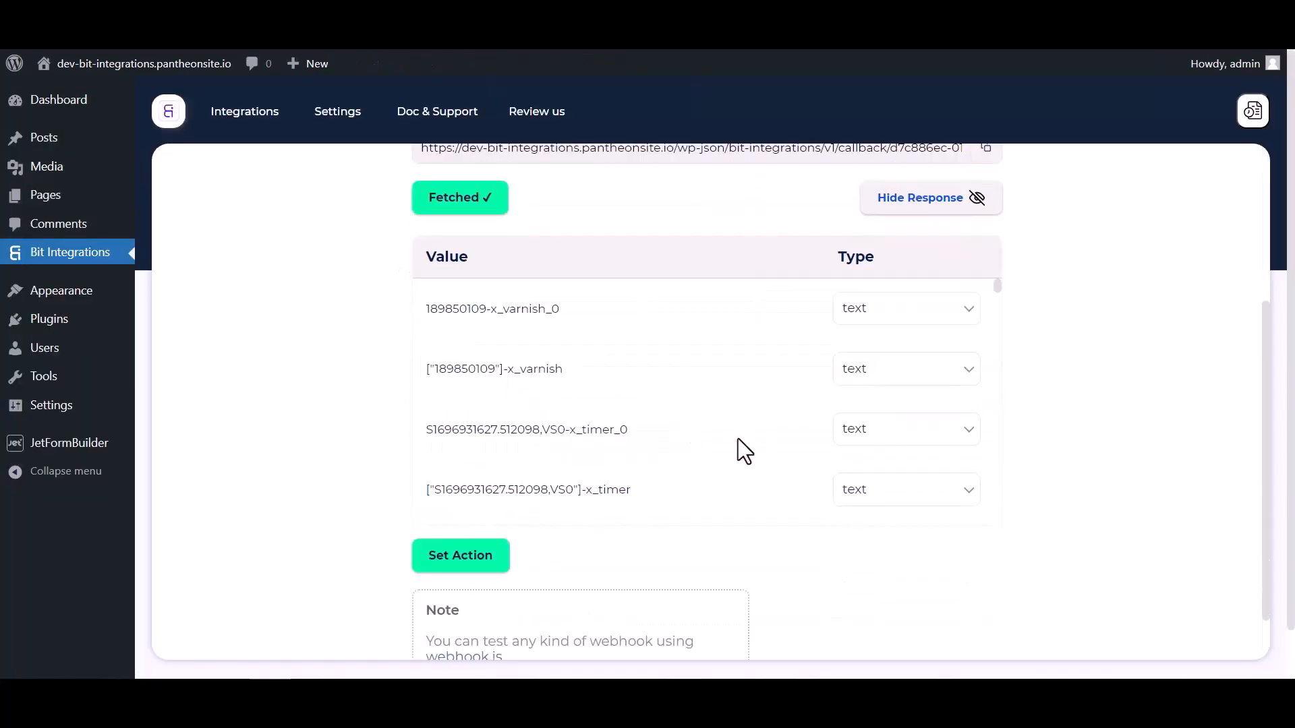
scroll(740, 448, down, 5)
scroll(788, 427, down, 10)
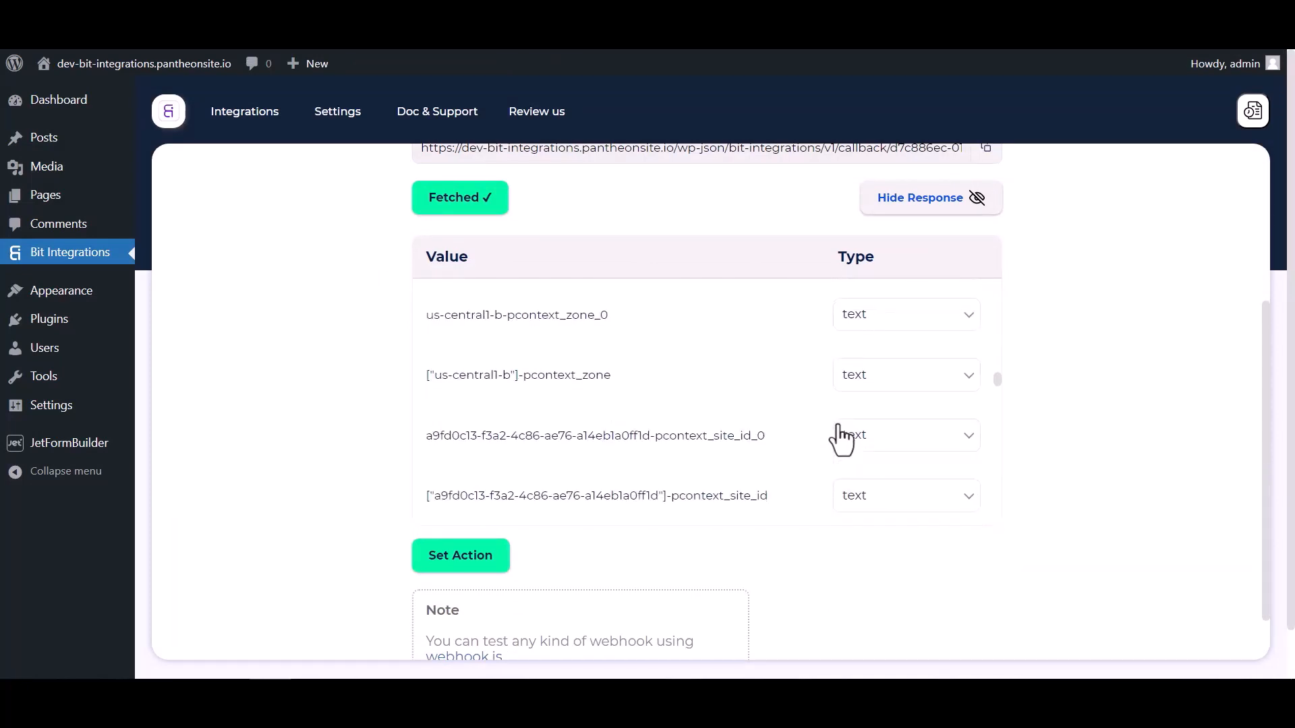
scroll(811, 415, down, 10)
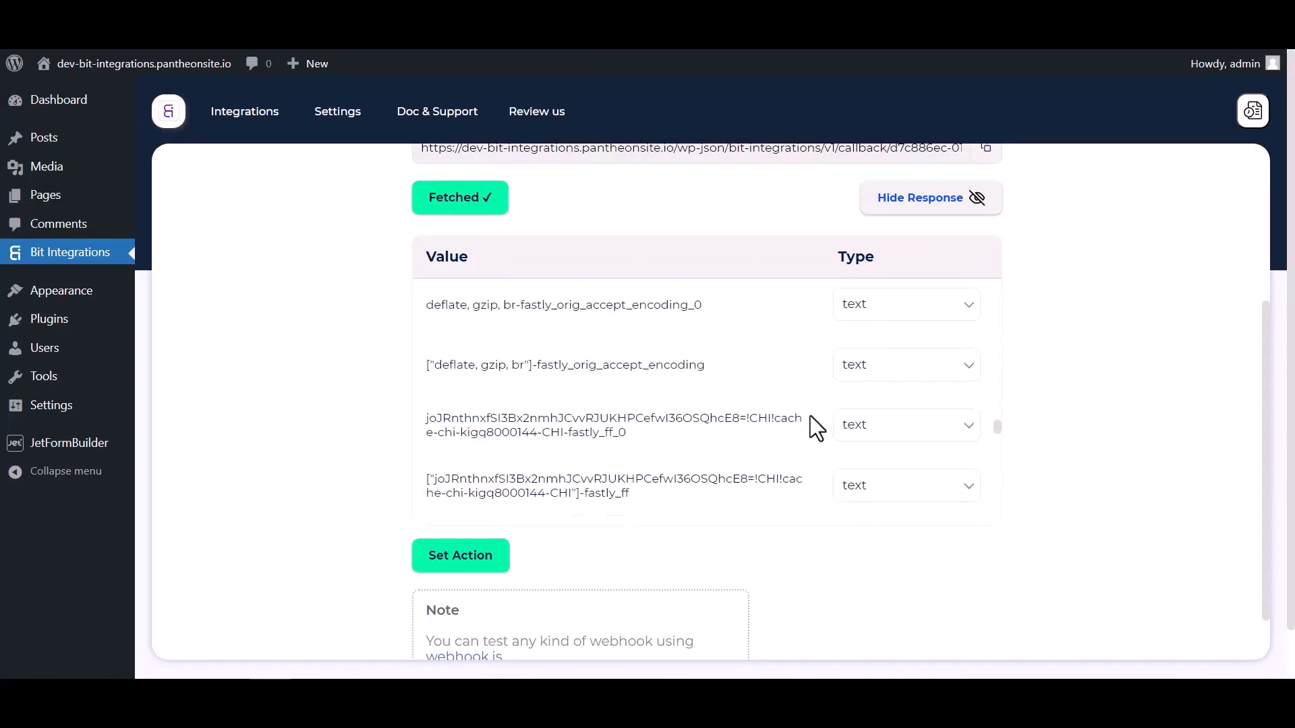
click(503, 570)
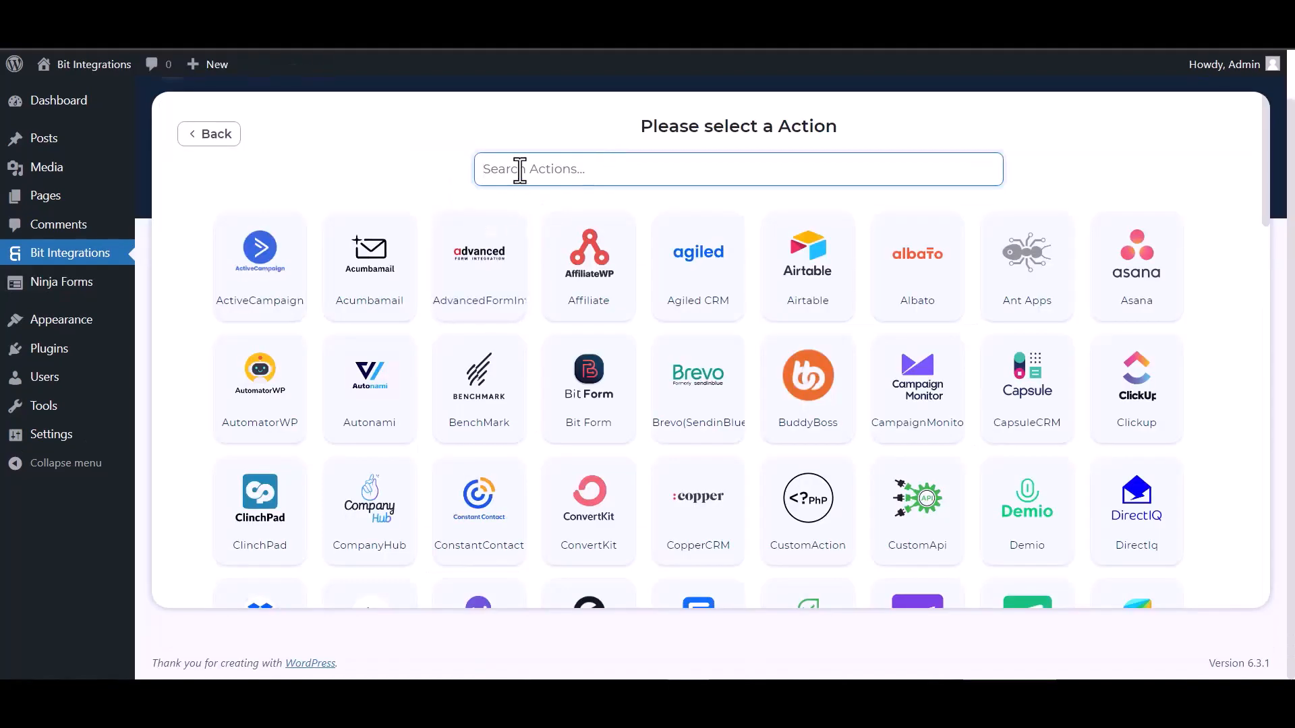
text(sal)
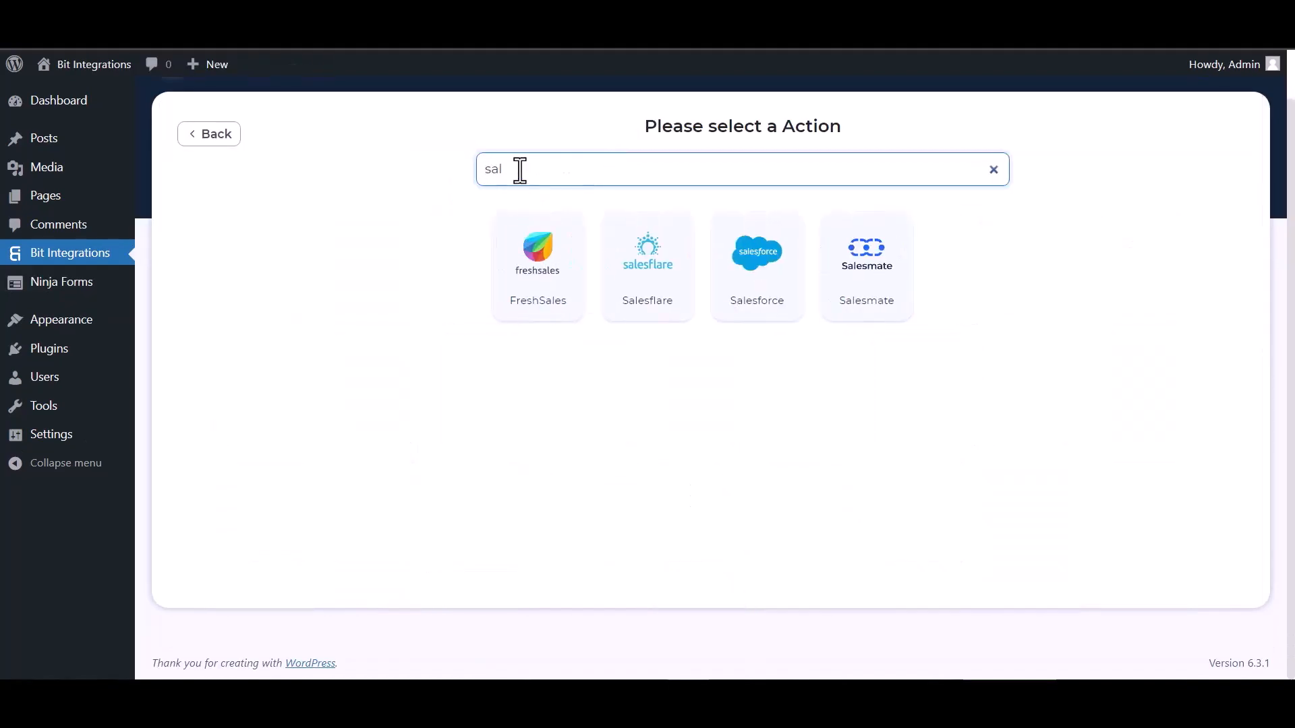
click(684, 303)
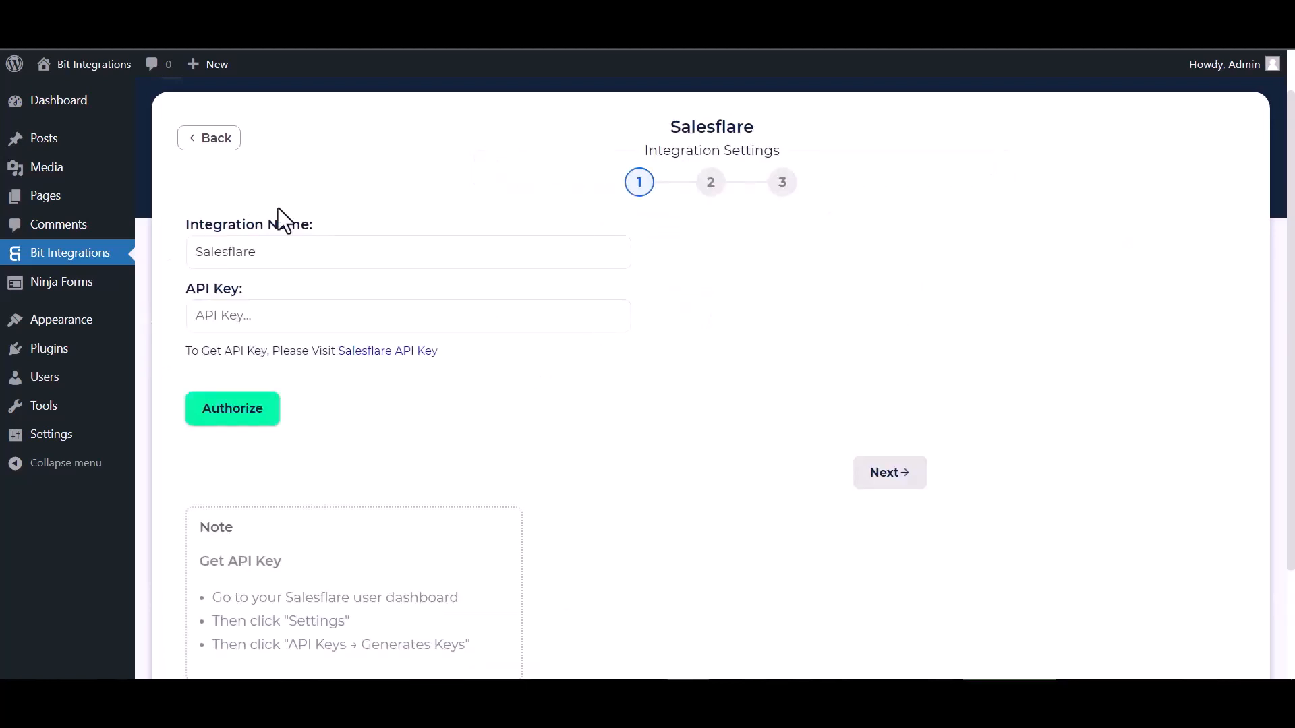
click(365, 354)
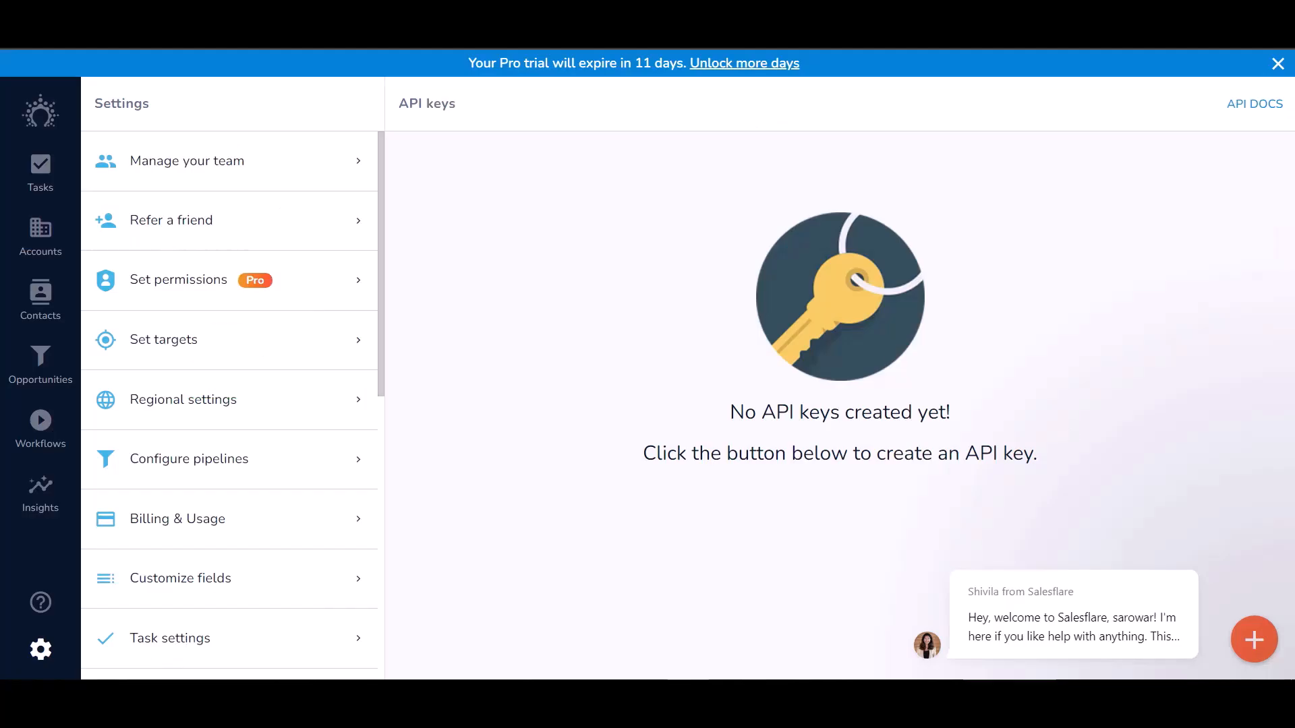
Create a Salesflare API key named 'Bit Integrations' and paste it into the API Key field
click(1254, 644)
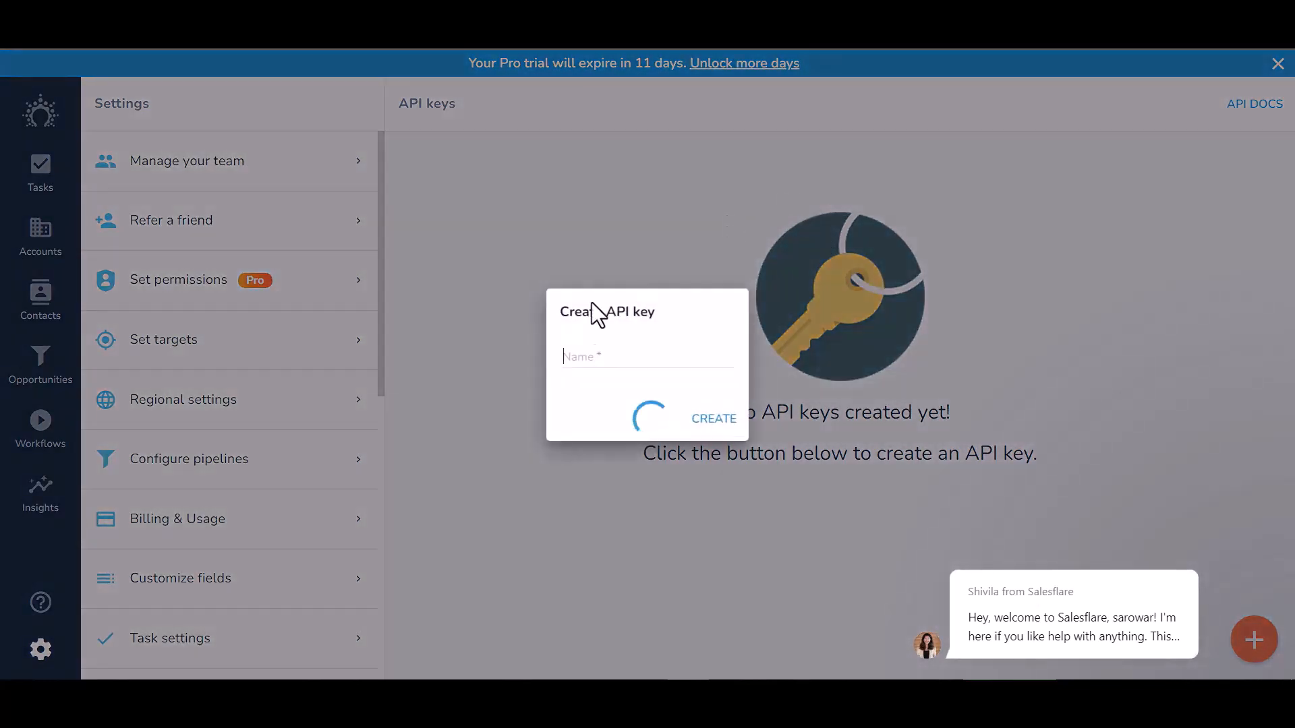
click(587, 354)
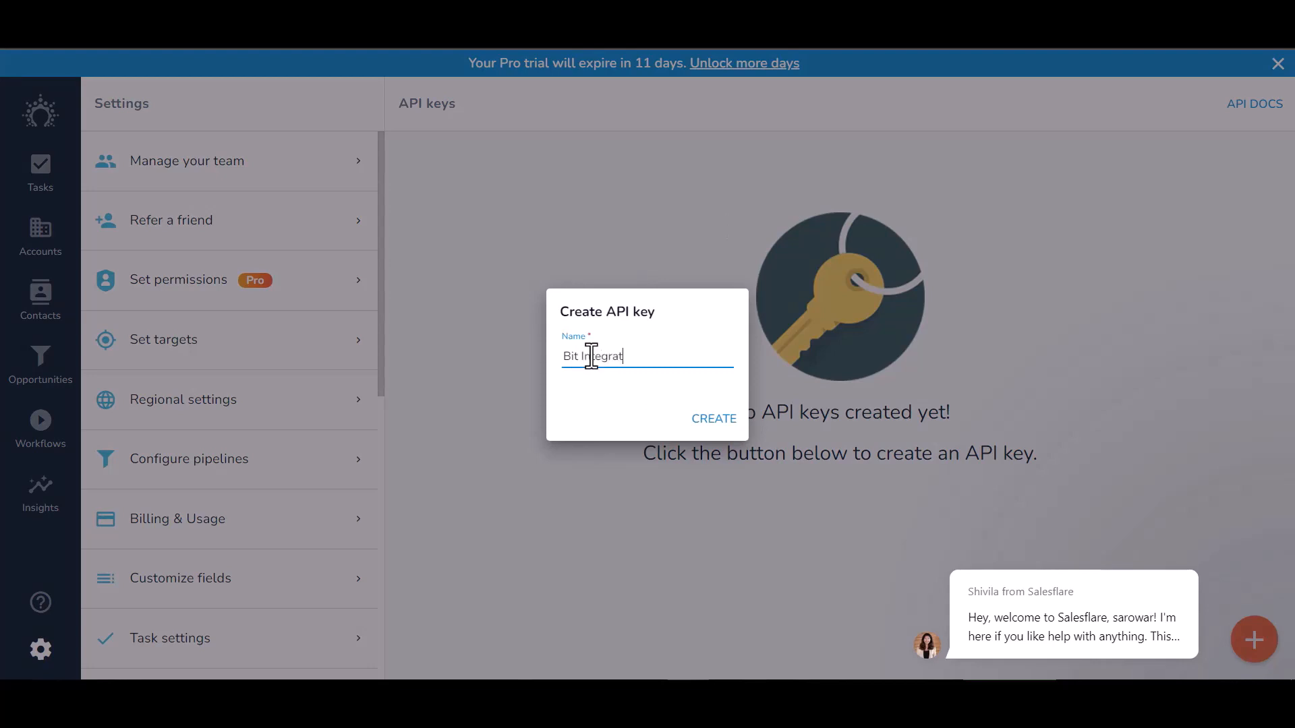
click(729, 425)
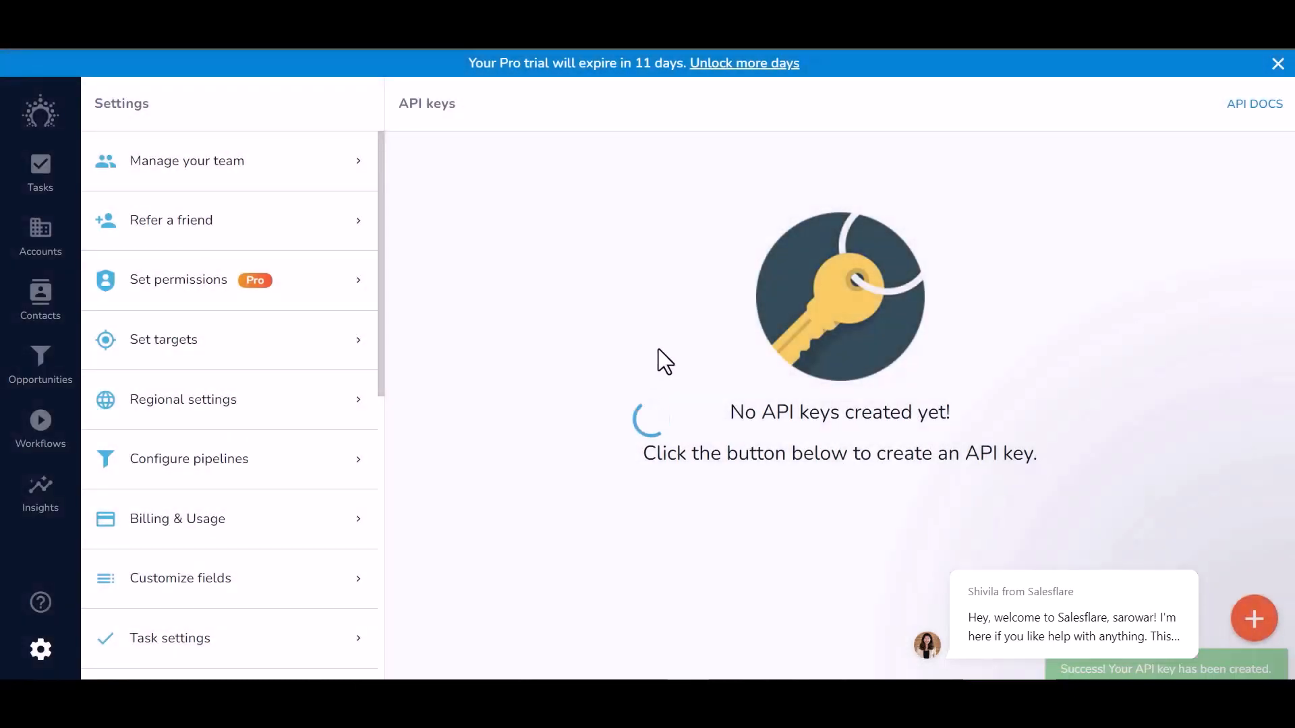
click(423, 262)
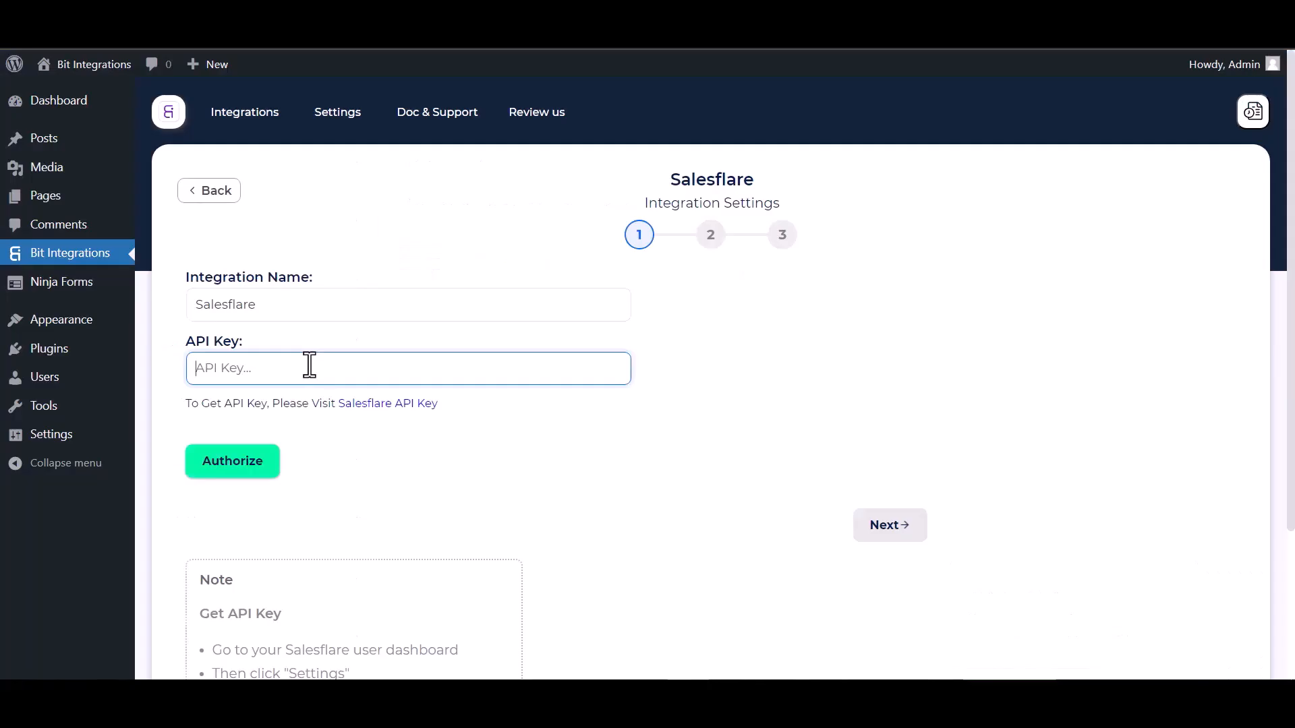
key(ctrl+v)
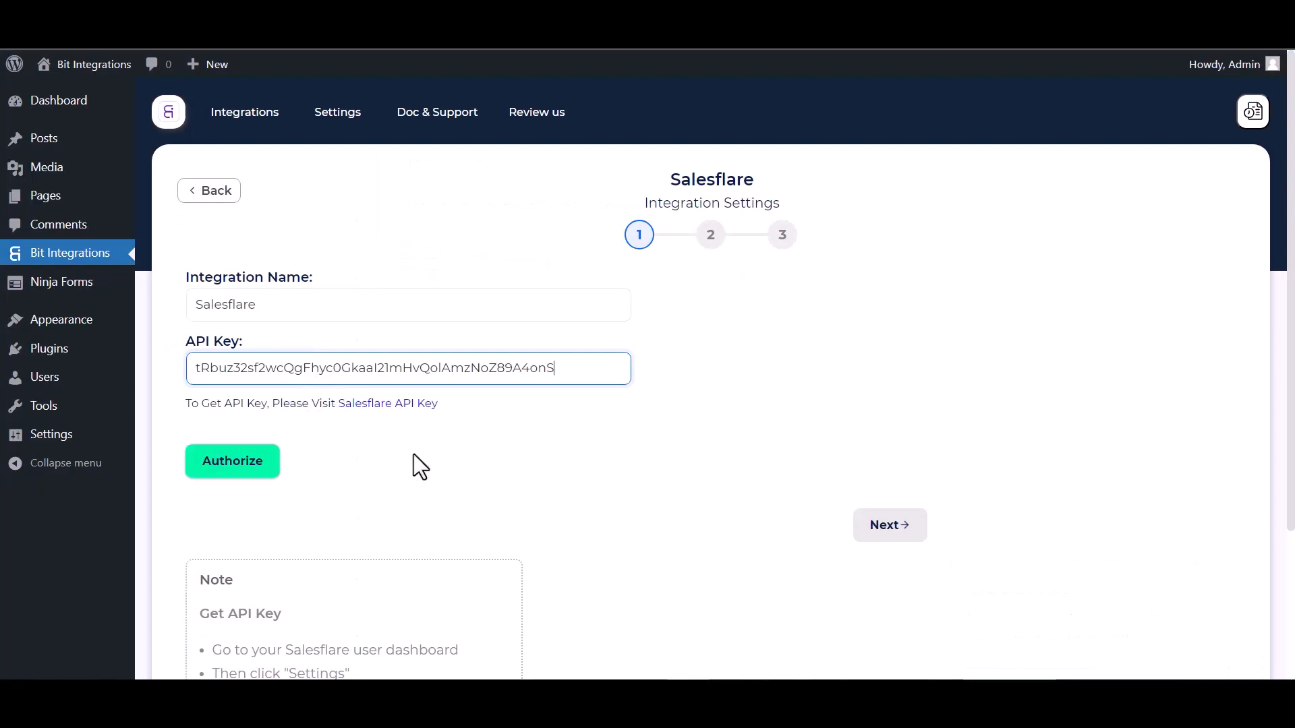
Authorize the Salesflare connection with the pasted API key and continue to step 2
click(268, 467)
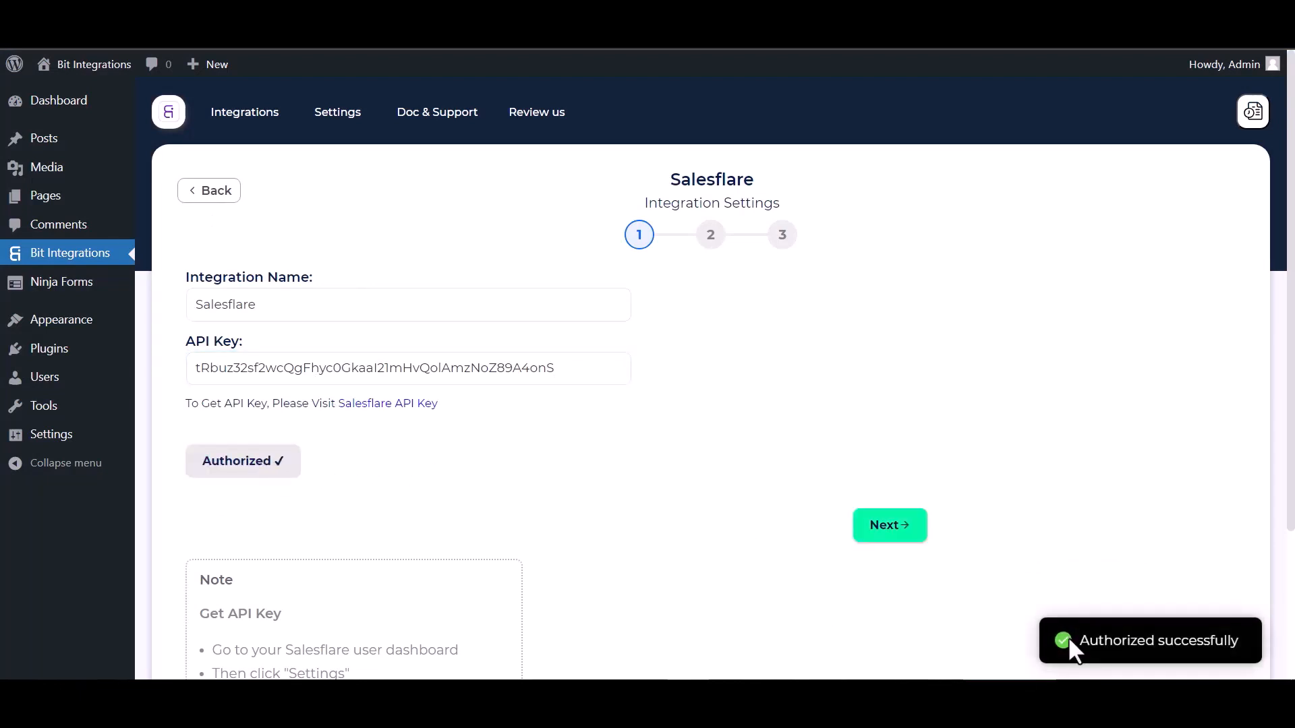
scroll(645, 487, down, 1)
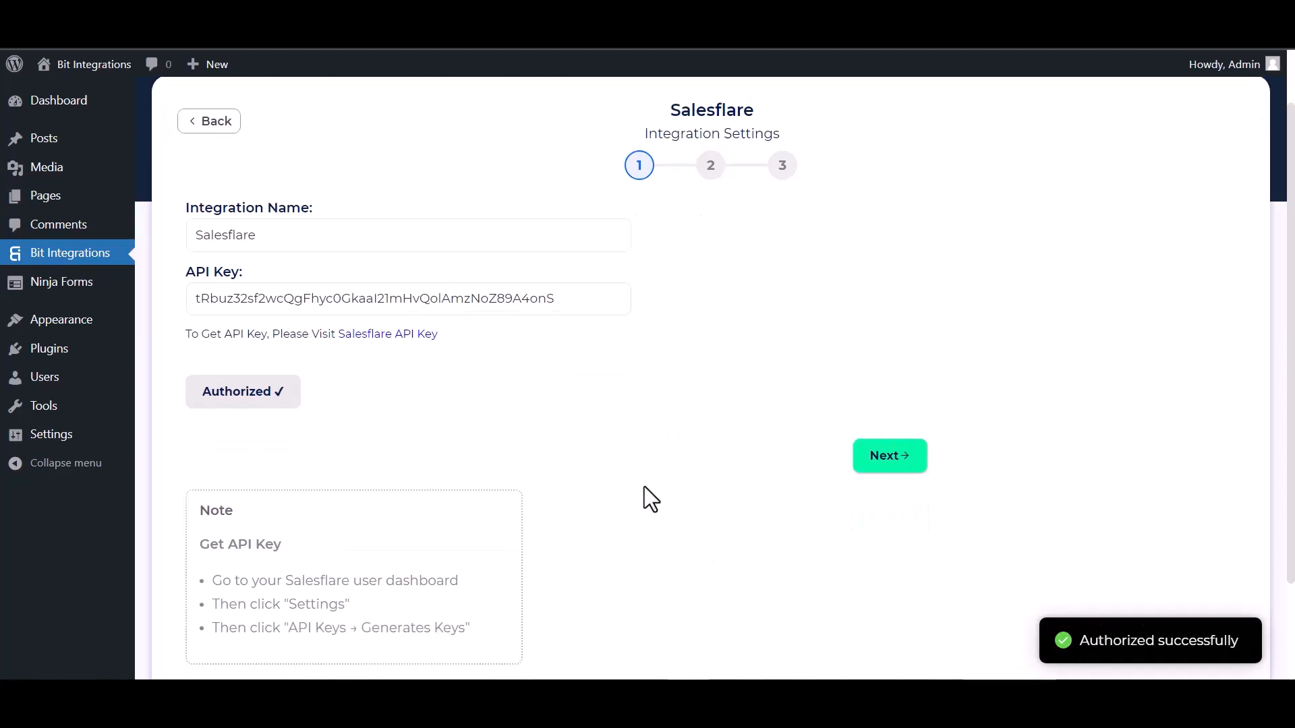
click(891, 447)
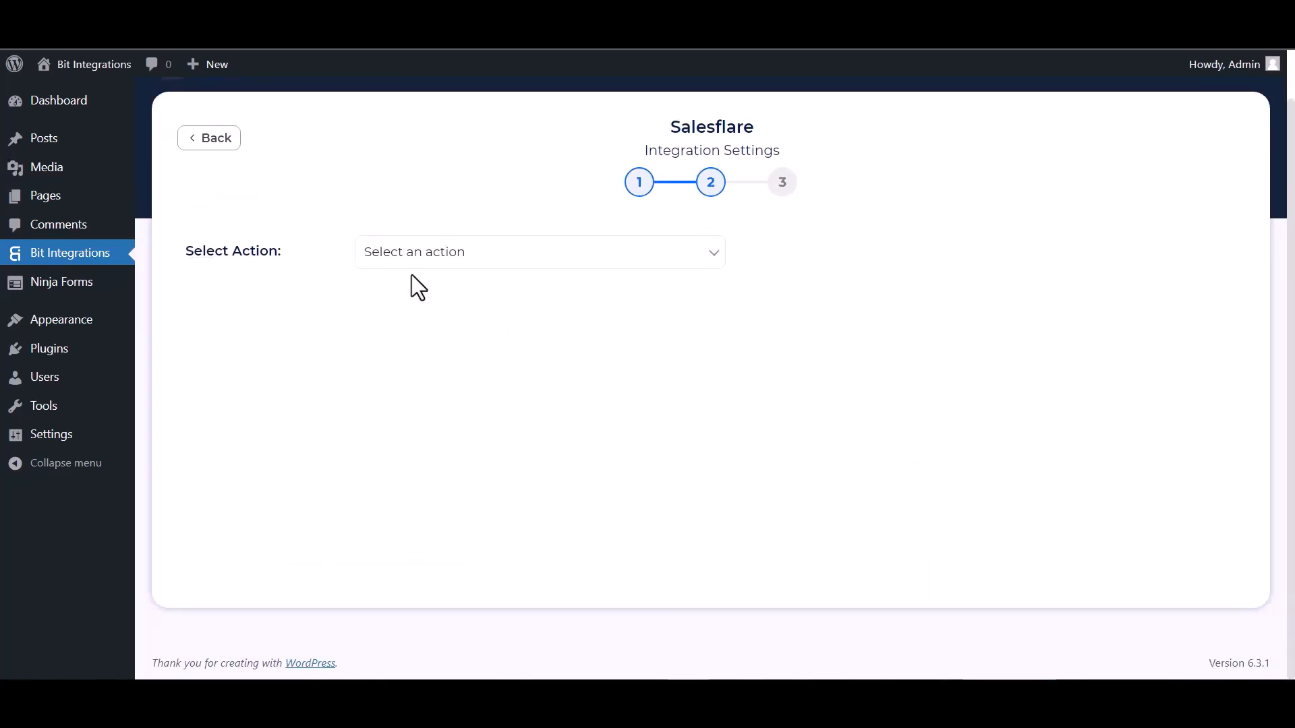
Choose Create Contact and map the form's First Name and Email to First Name and Email Address
click(443, 257)
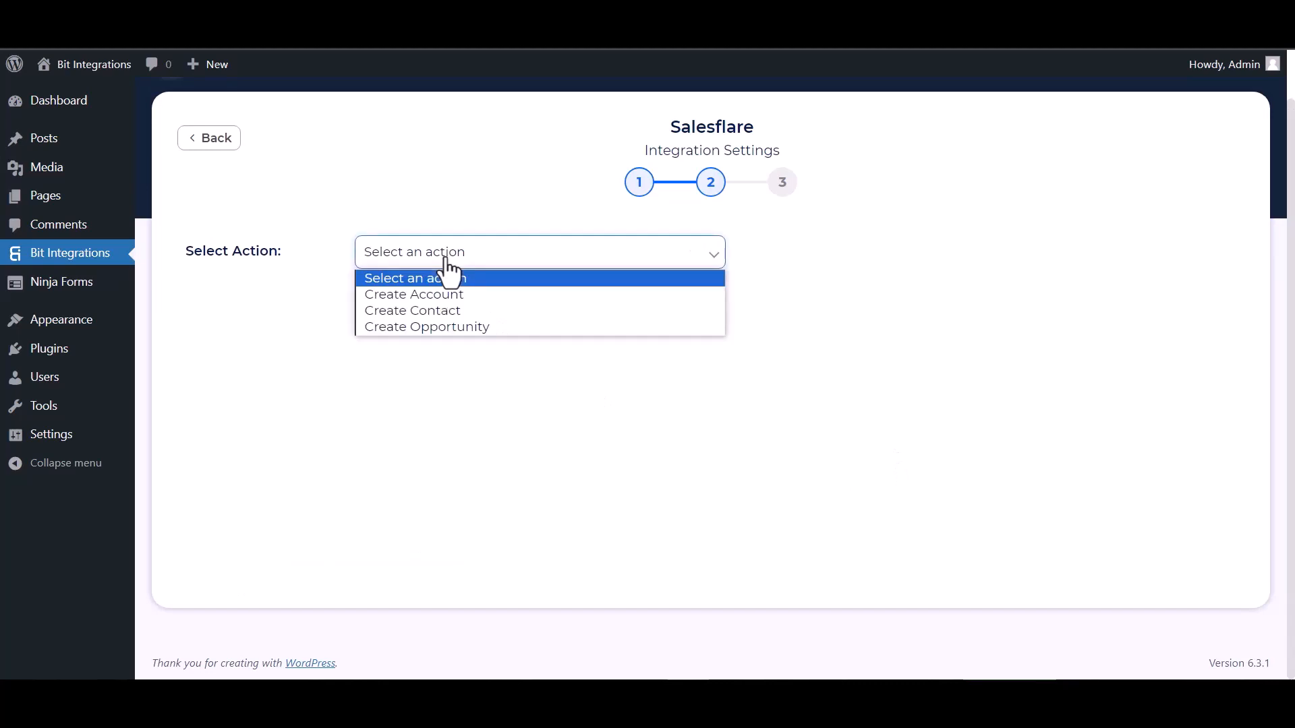
click(419, 311)
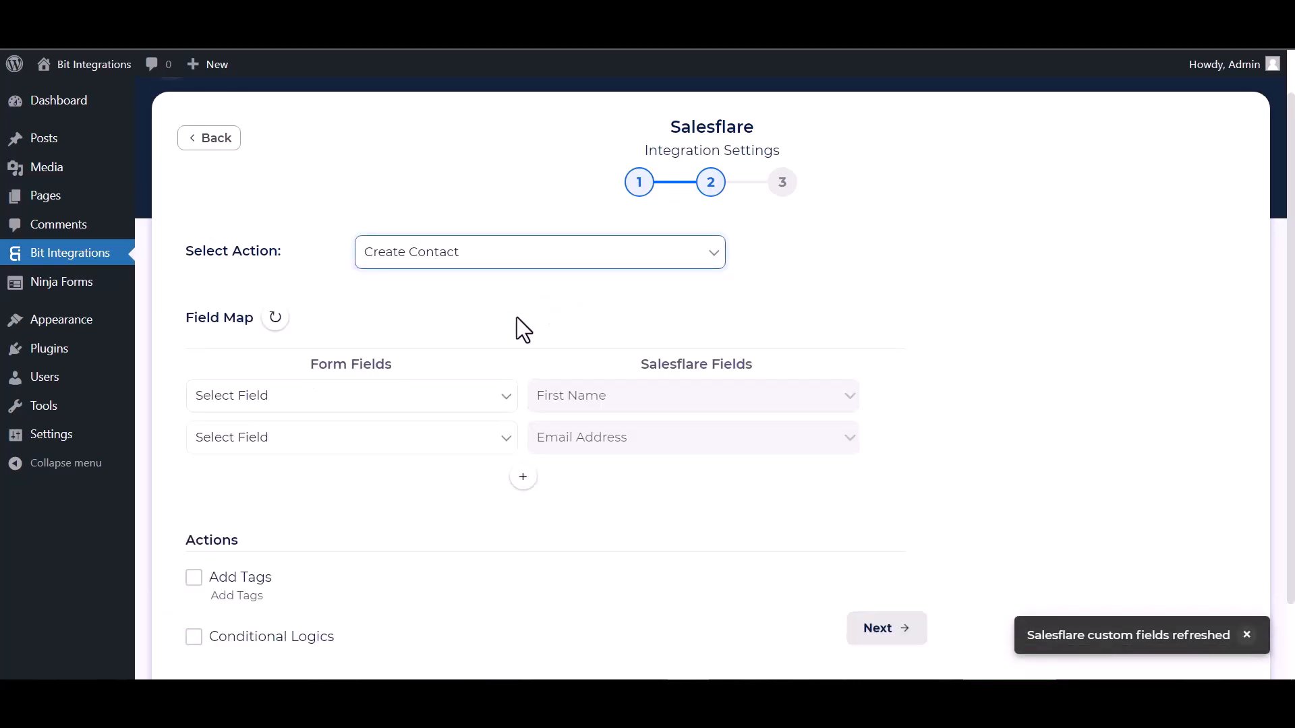
scroll(517, 317, down, 1)
click(341, 324)
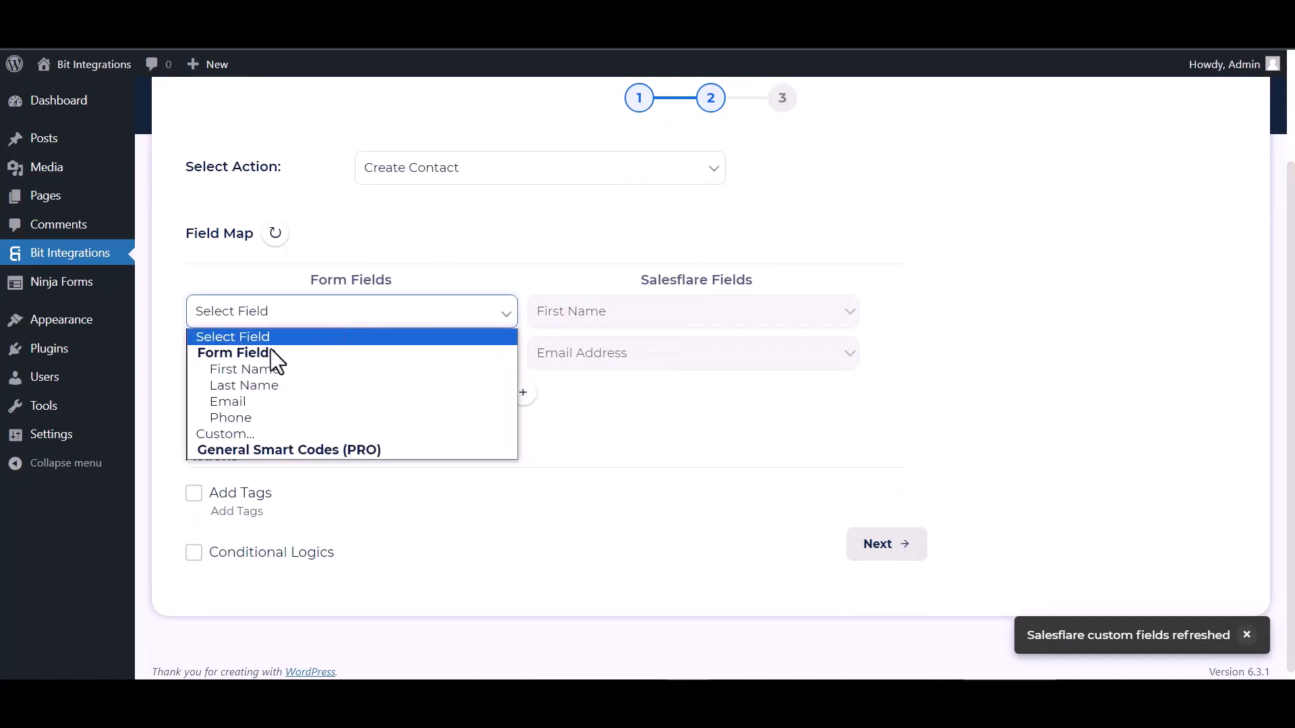
click(247, 369)
click(331, 358)
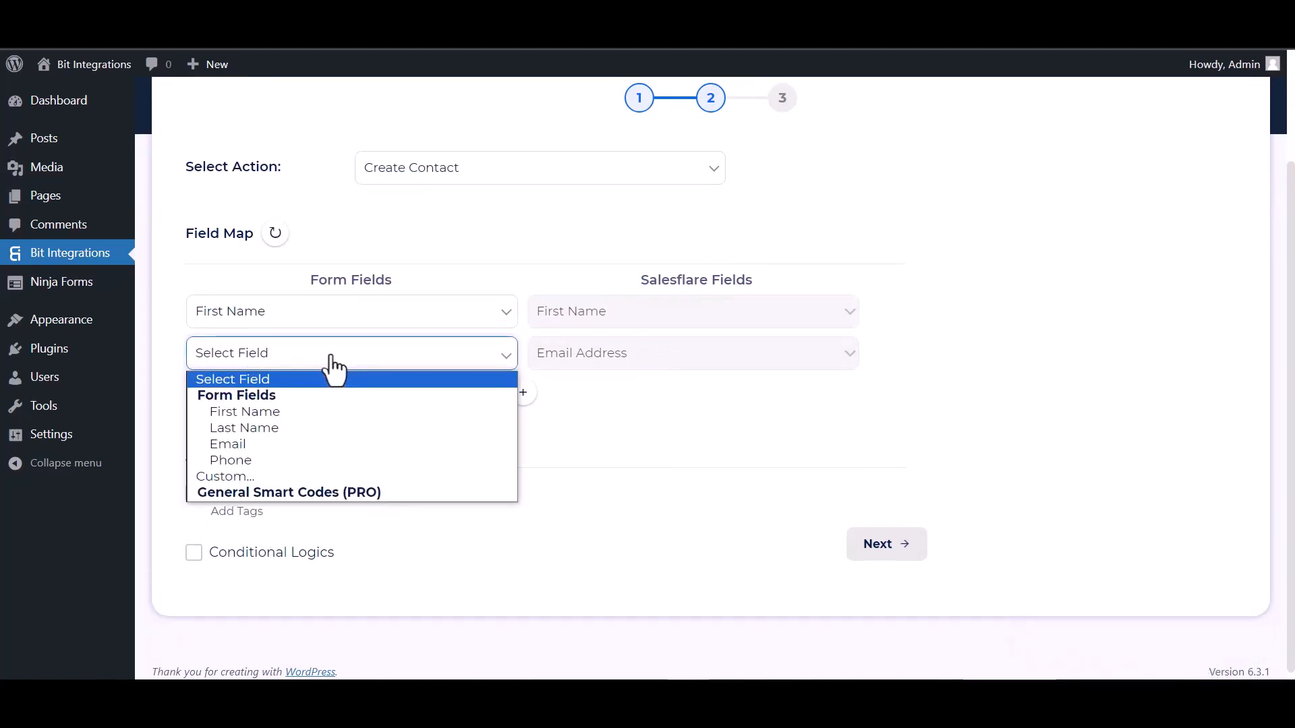
click(247, 445)
Add mapping rows linking the form's Last Name and Phone to Salesflare Last Name and Phone Number
click(524, 392)
click(564, 400)
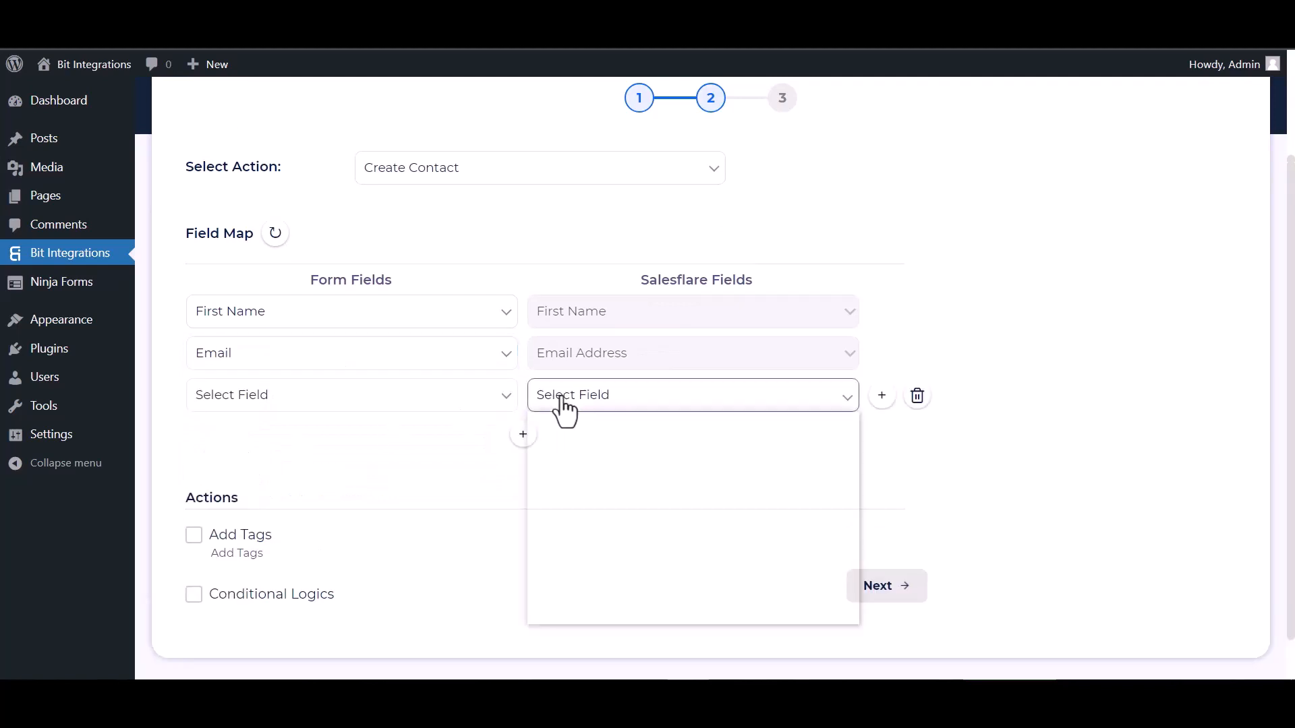
click(567, 469)
click(429, 400)
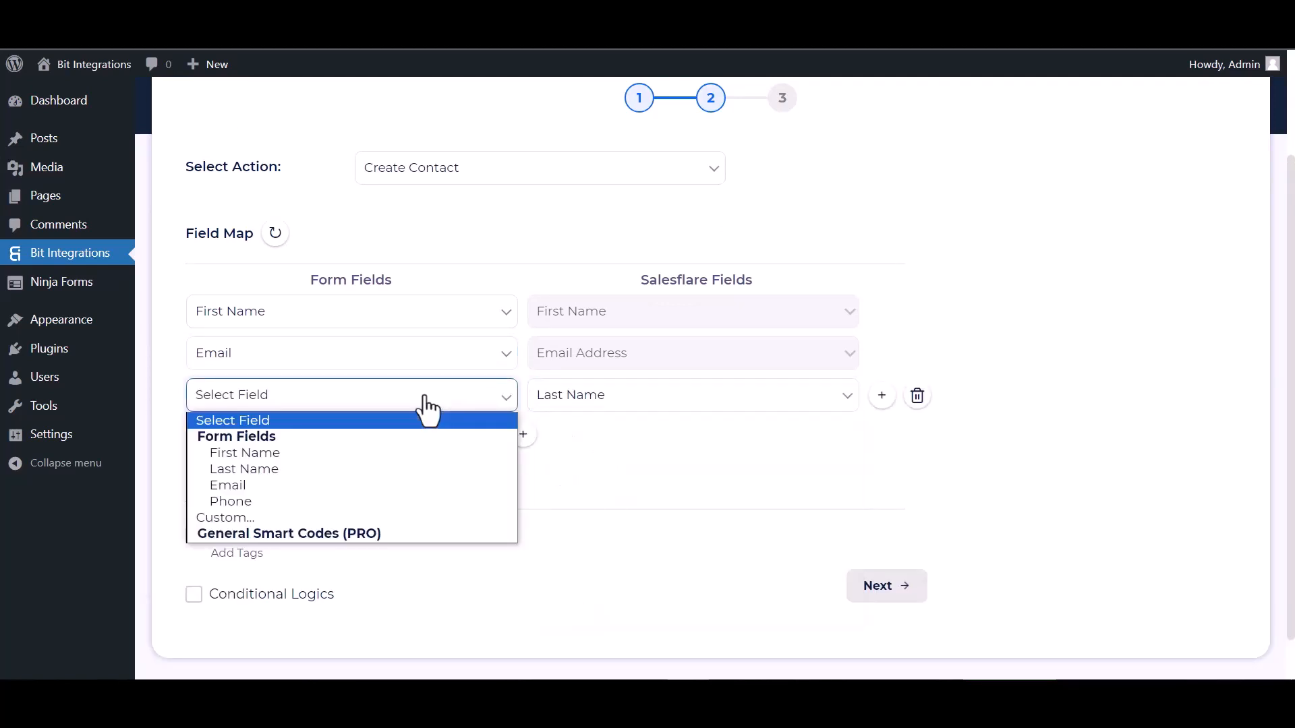
click(239, 469)
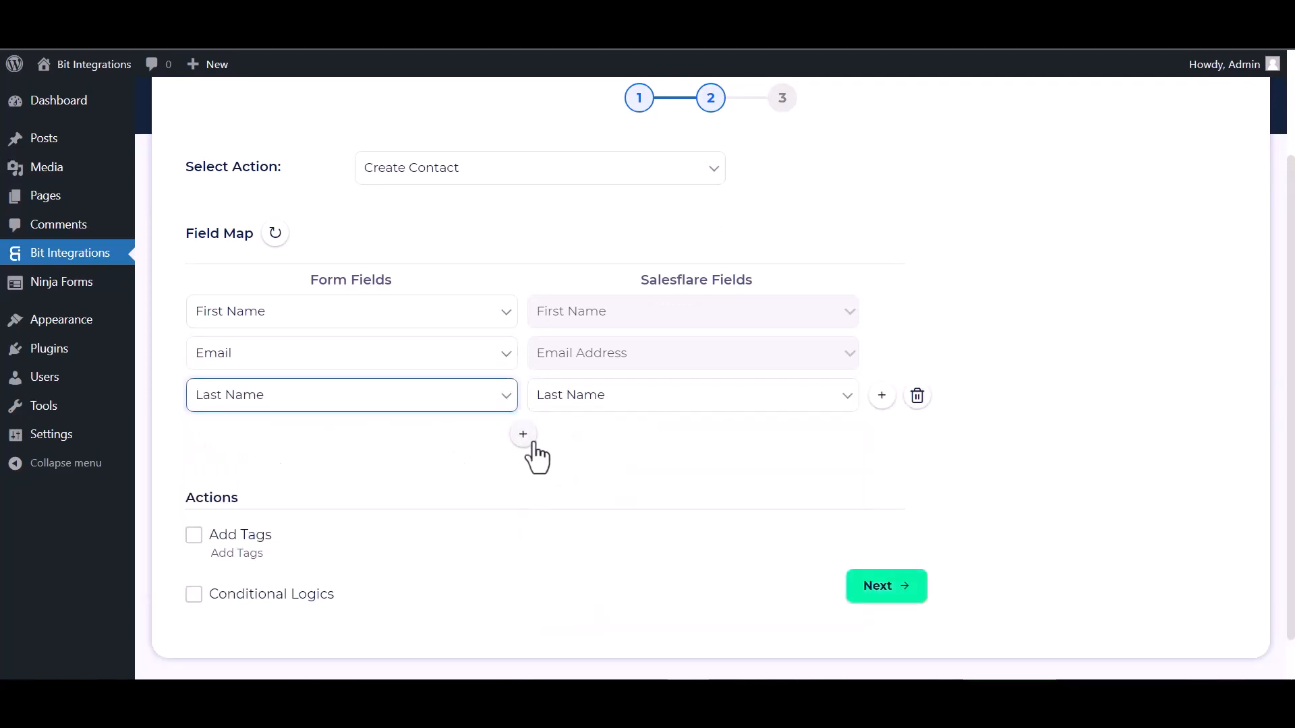
click(524, 435)
click(572, 439)
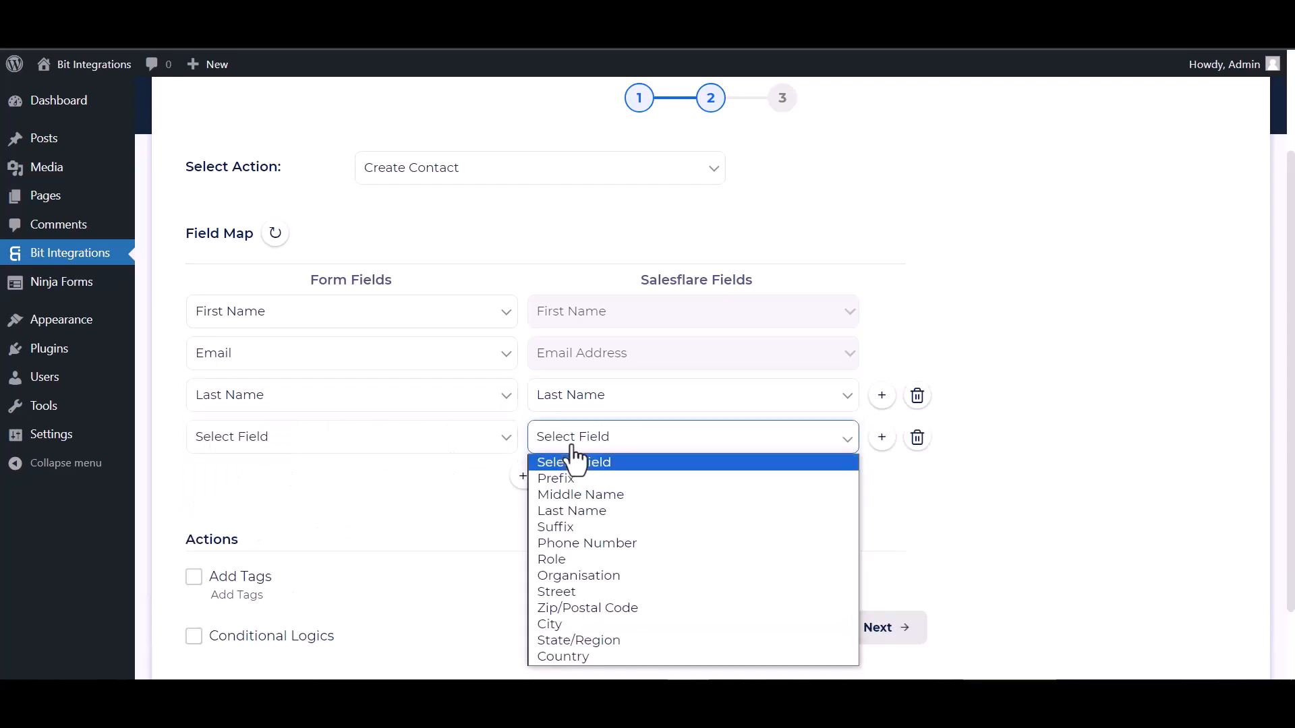
click(569, 545)
click(445, 451)
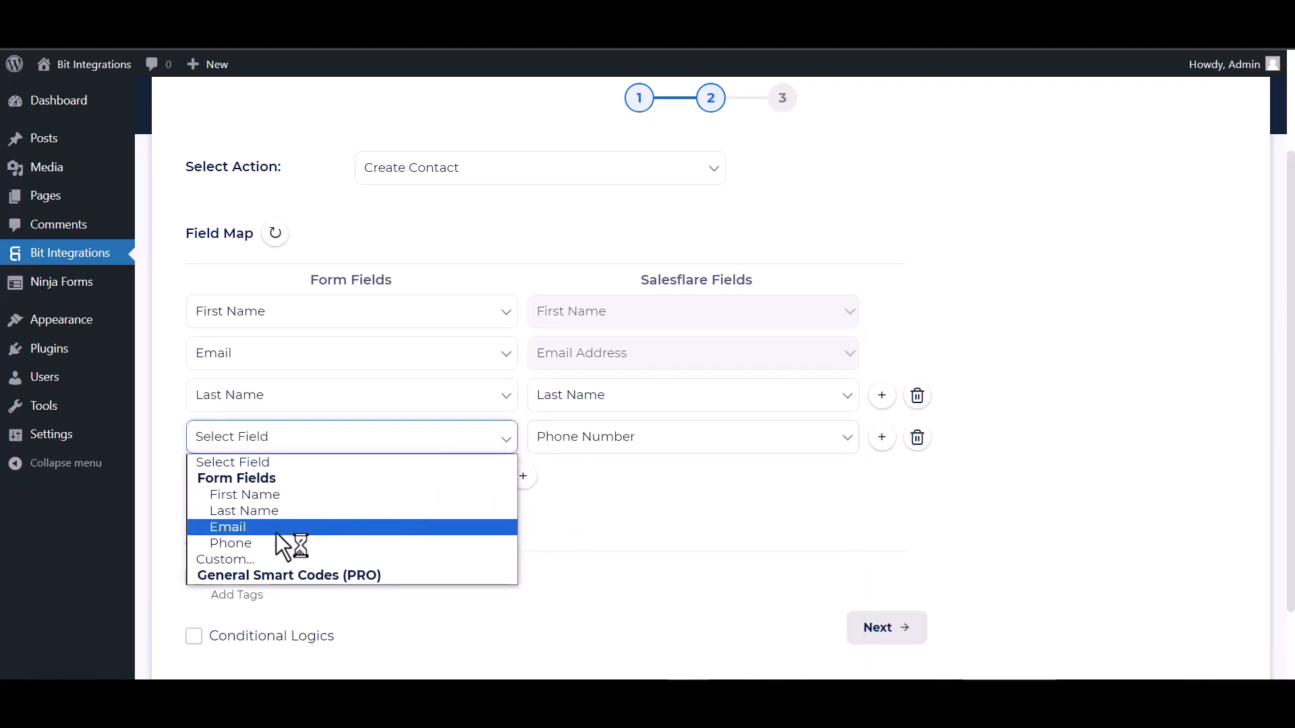
click(247, 544)
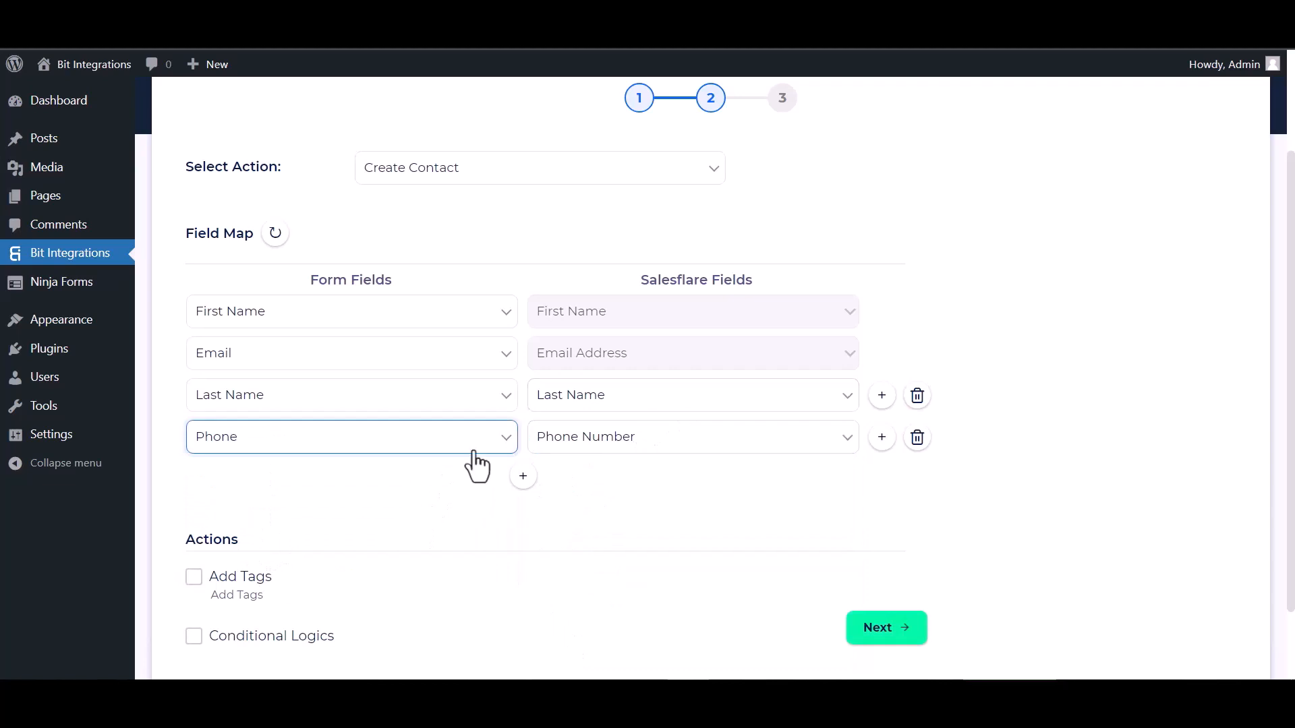
scroll(573, 456, down, 2)
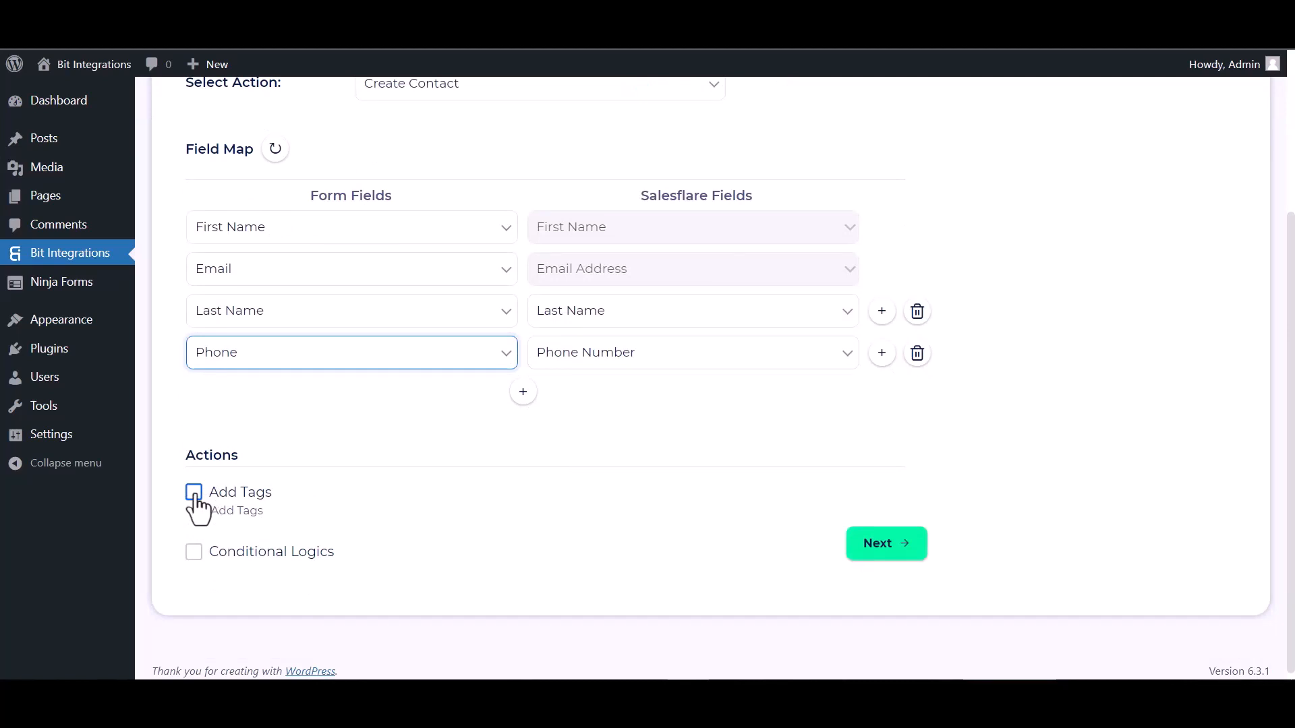
Leave Conditional Logics disabled, then finish and save the Salesflare integration
click(193, 552)
scroll(358, 472, down, 2)
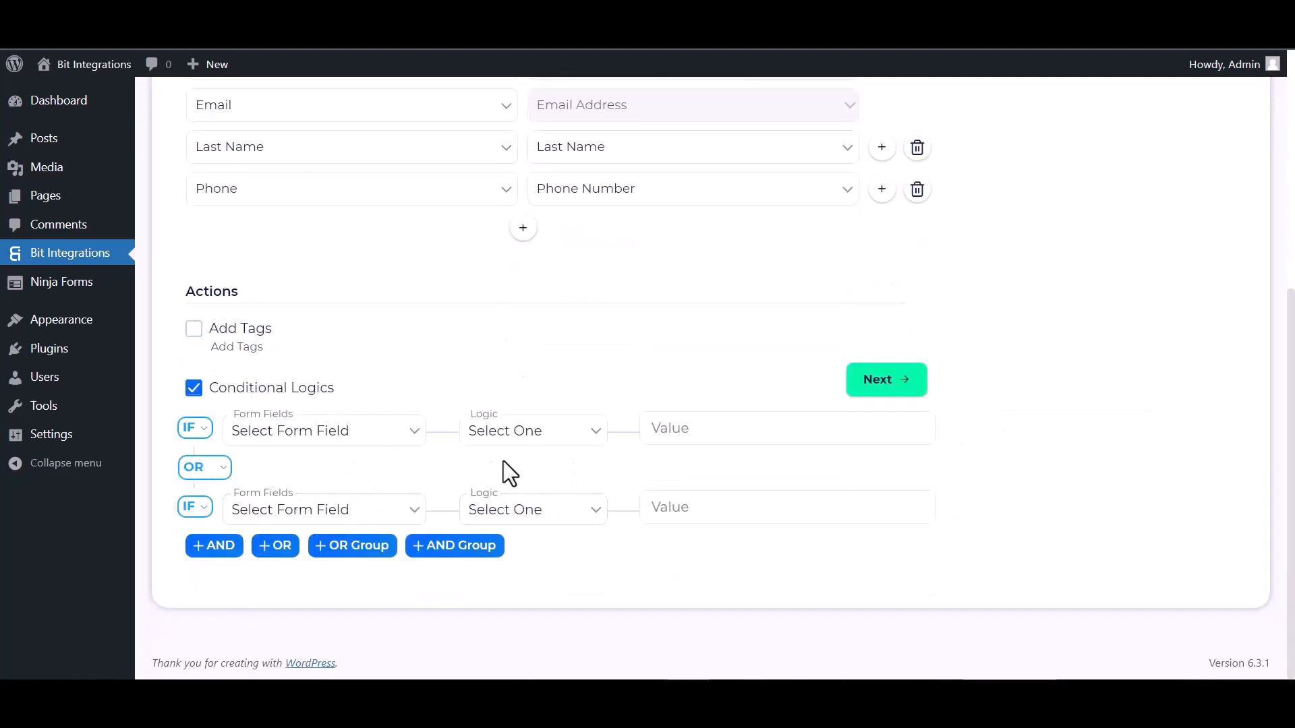
click(193, 390)
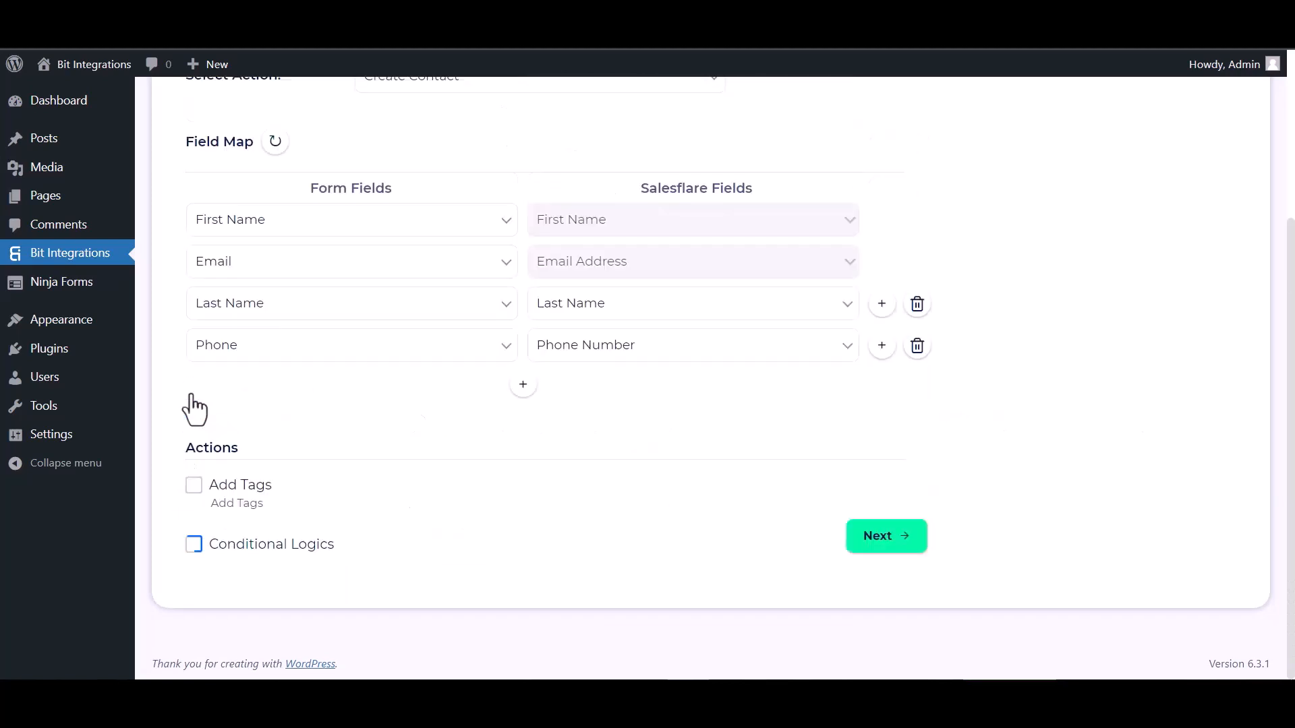
click(873, 544)
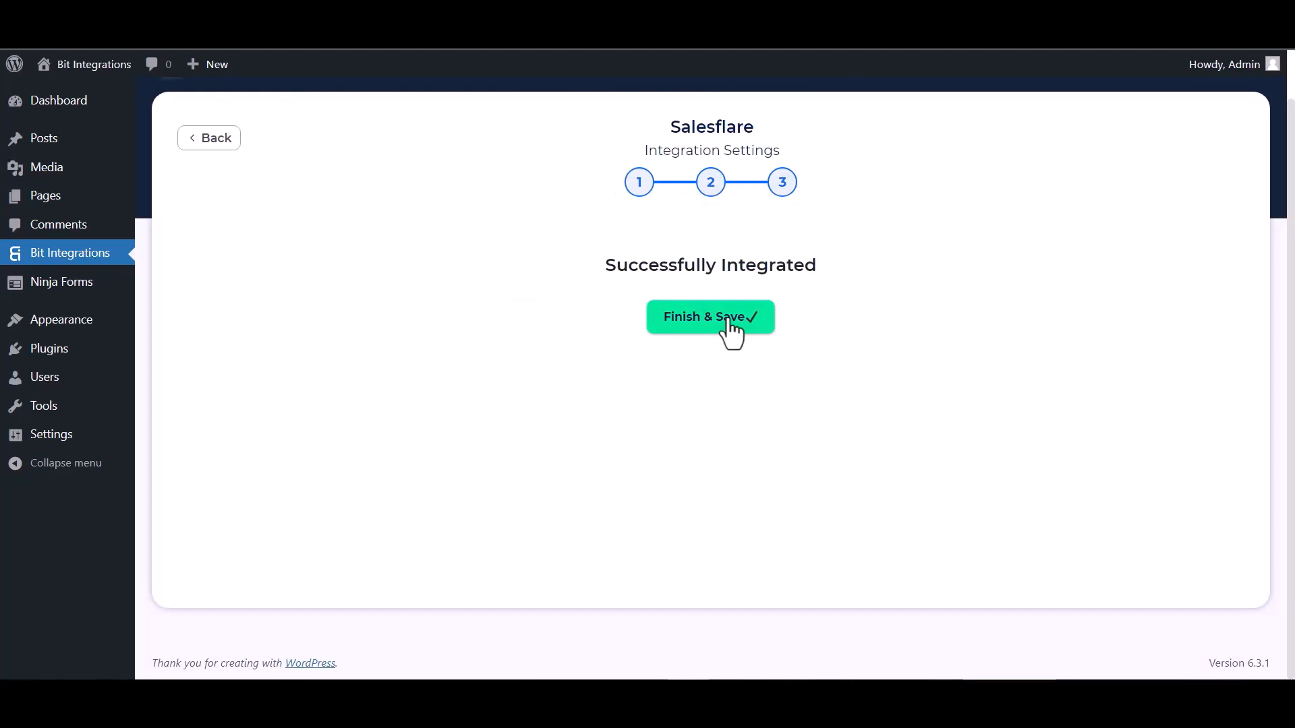
click(730, 330)
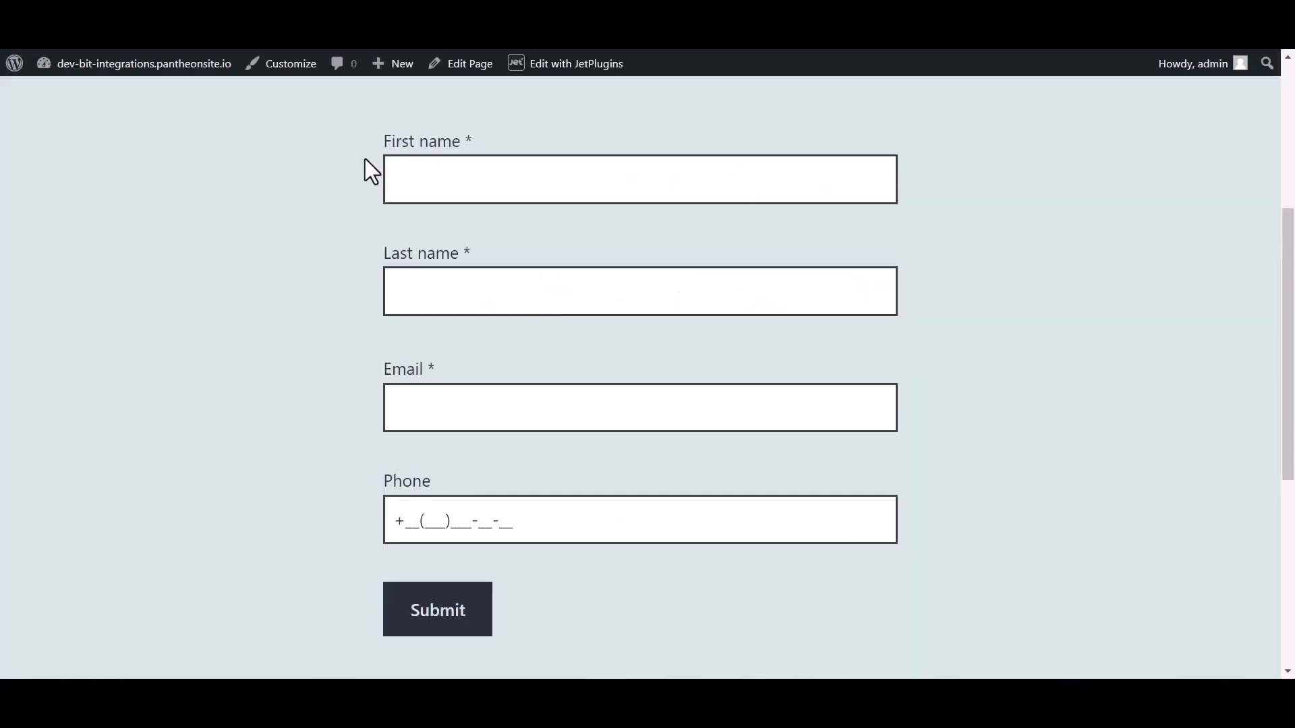
click(449, 172)
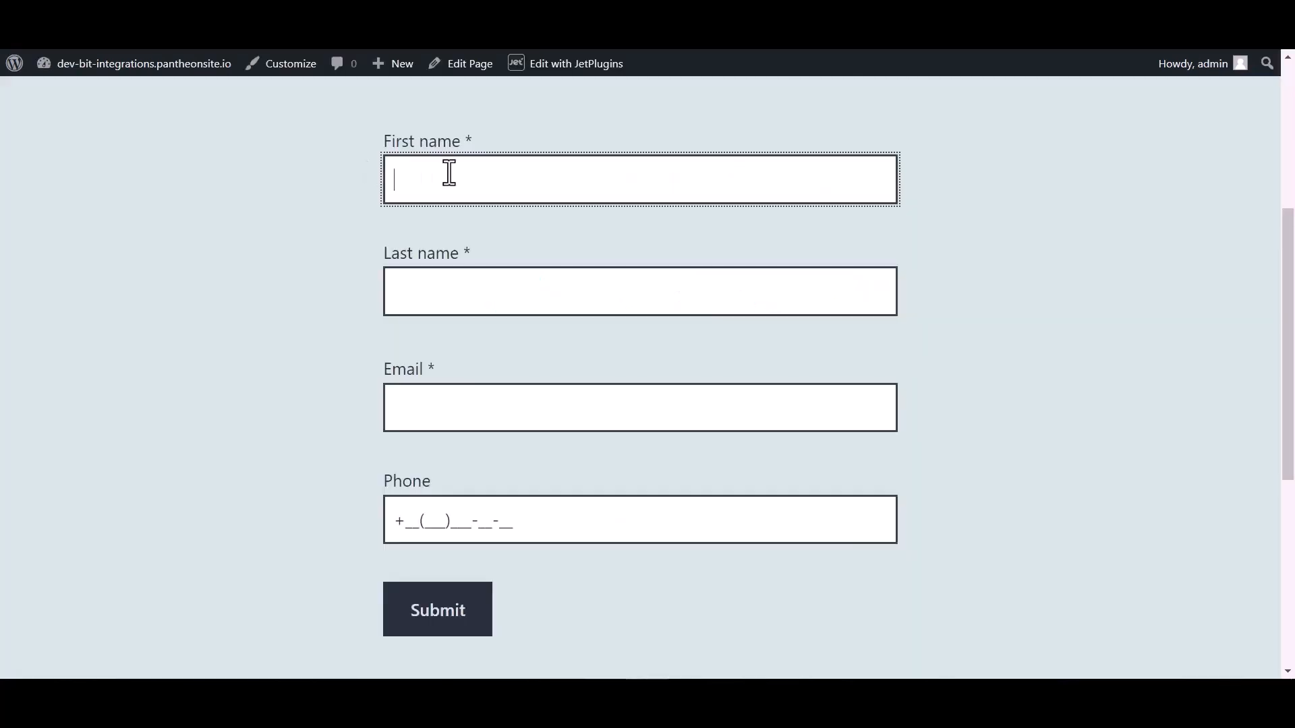
Submit a second test entry with name Bit Integrations, an email address and a phone number
text(Bit)
click(439, 292)
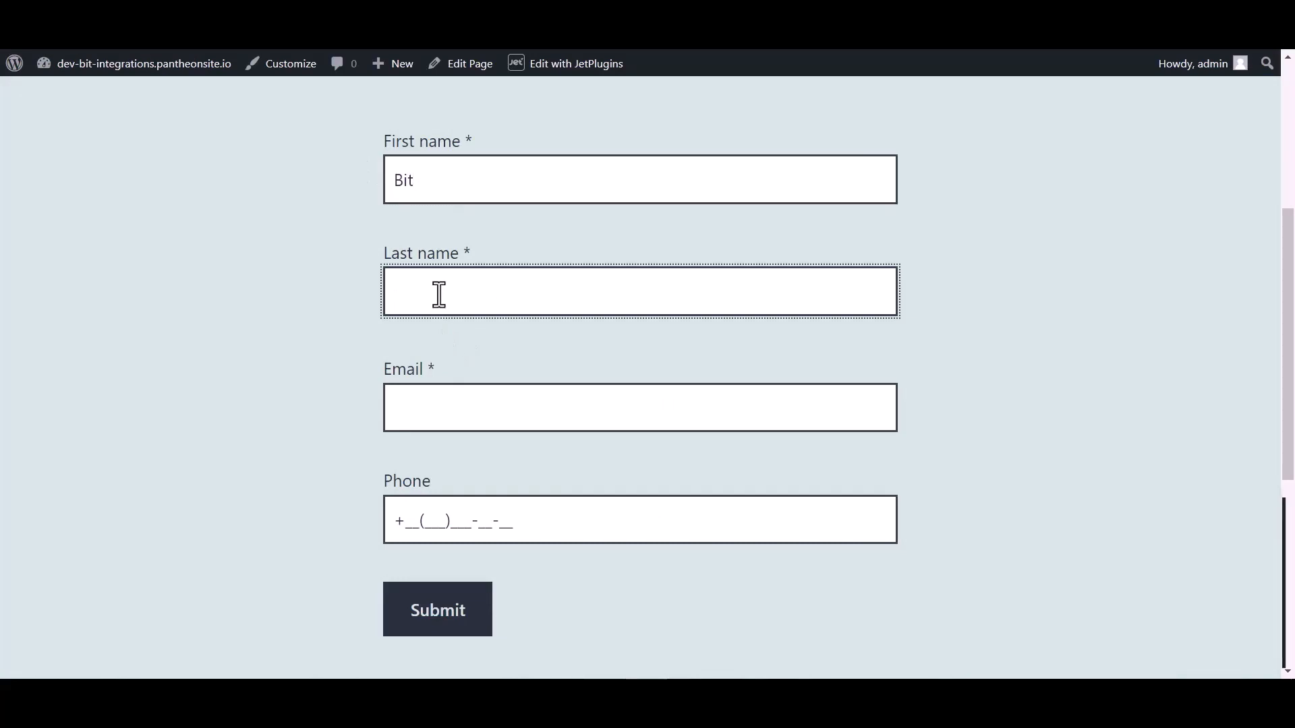
text(Integrations)
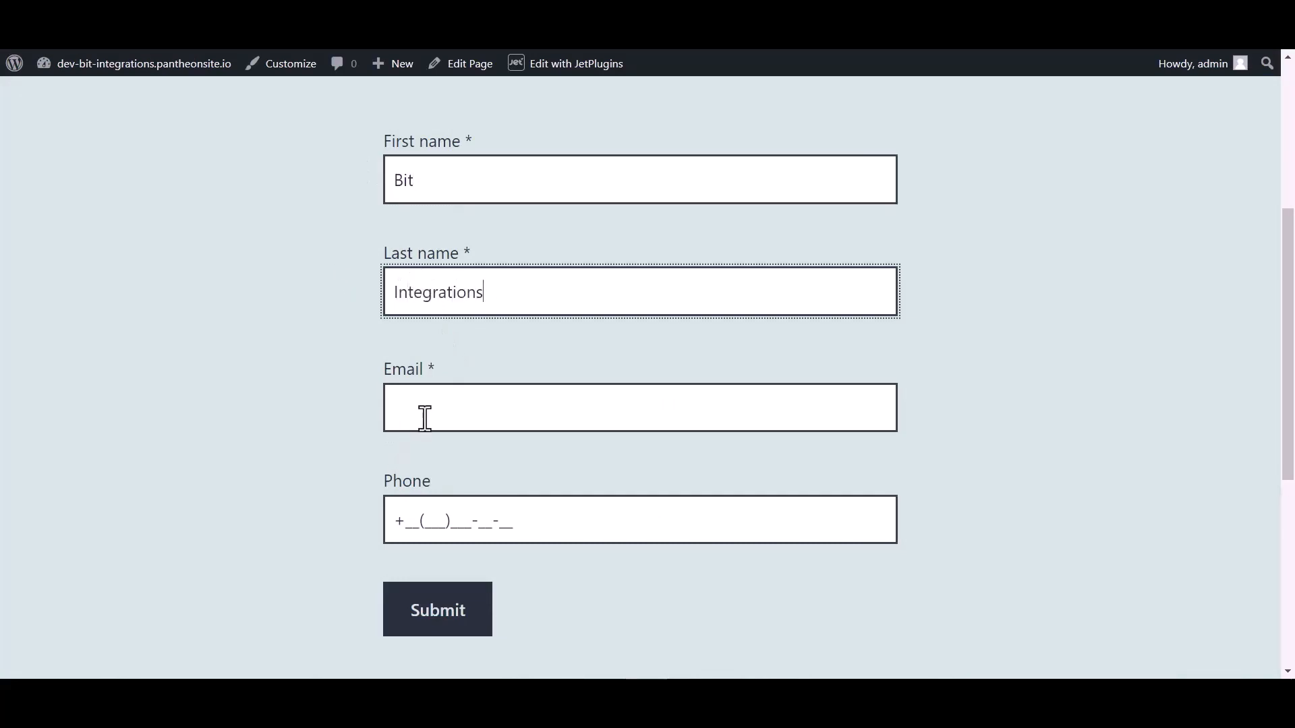
click(425, 418)
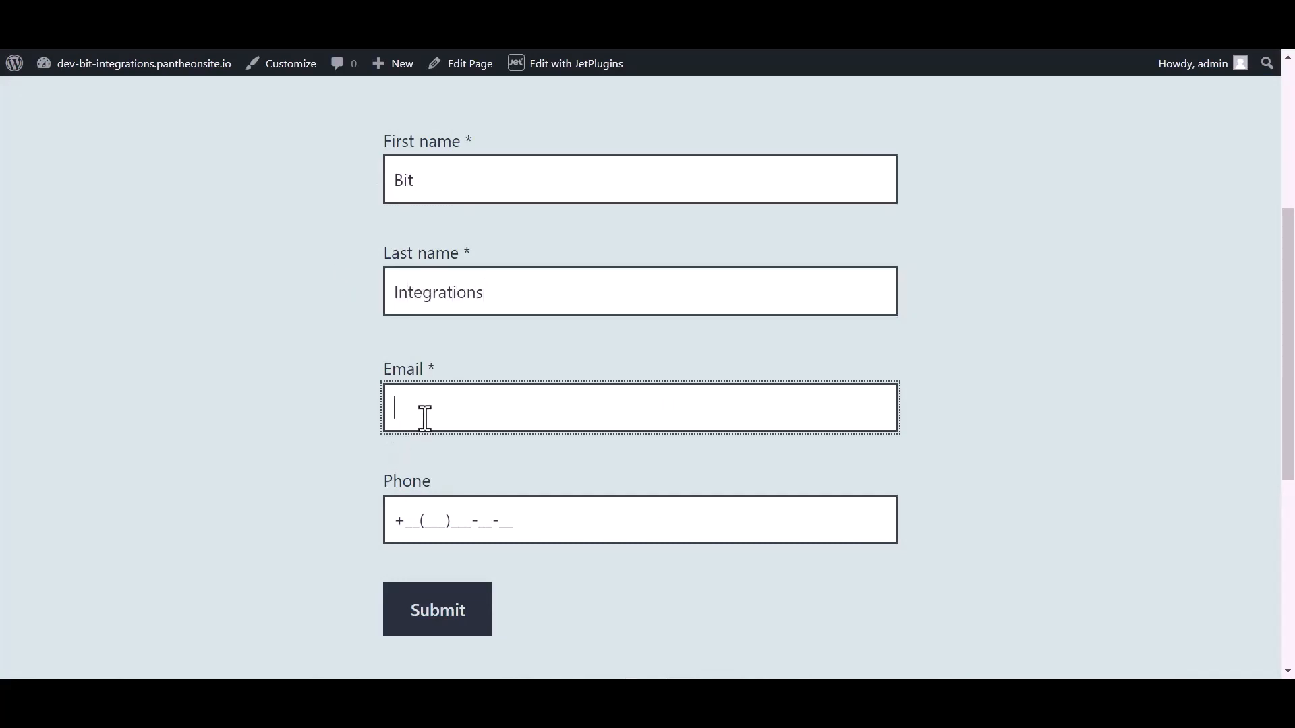
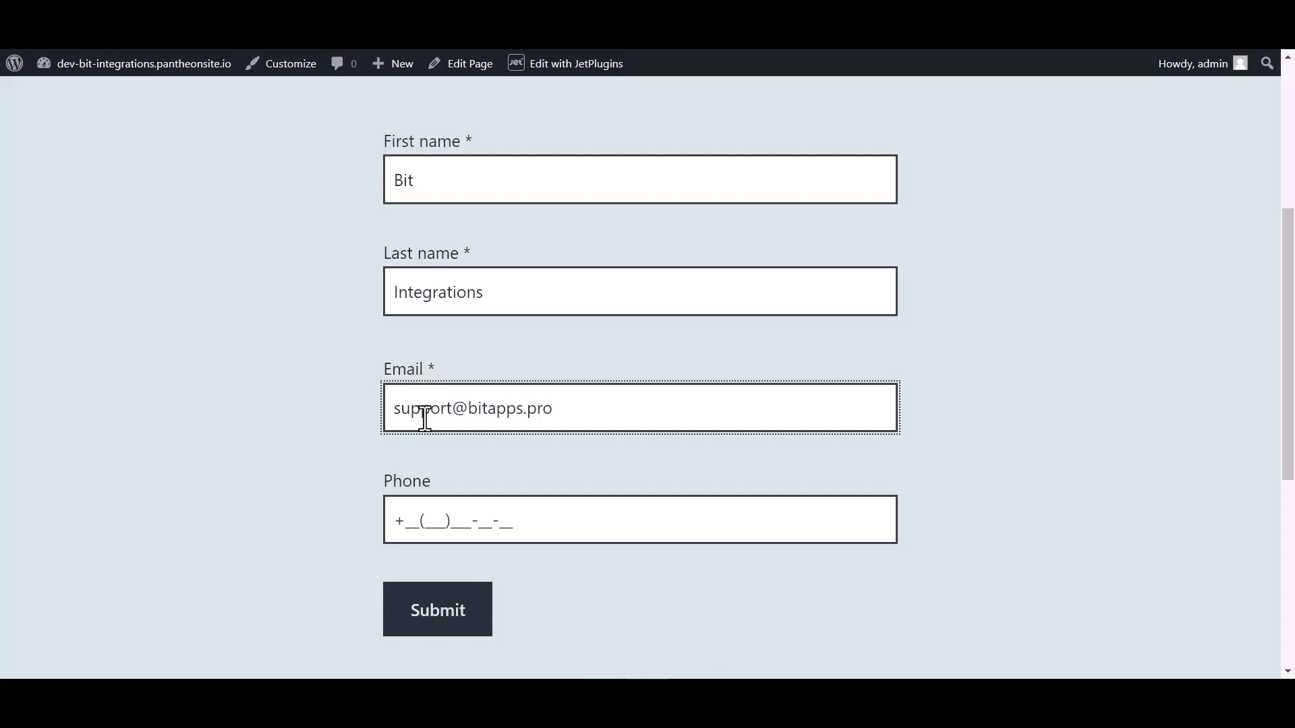
click(439, 512)
text(44(455)5)
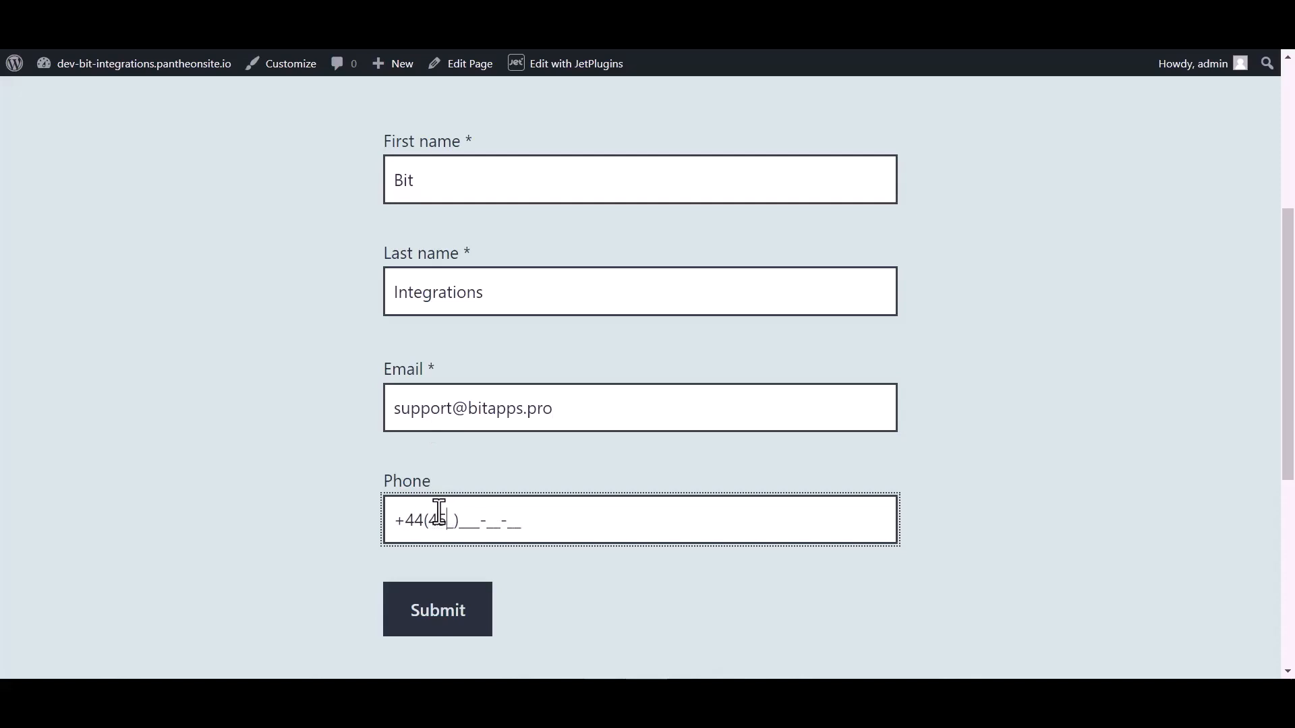
text(66-6)
click(433, 618)
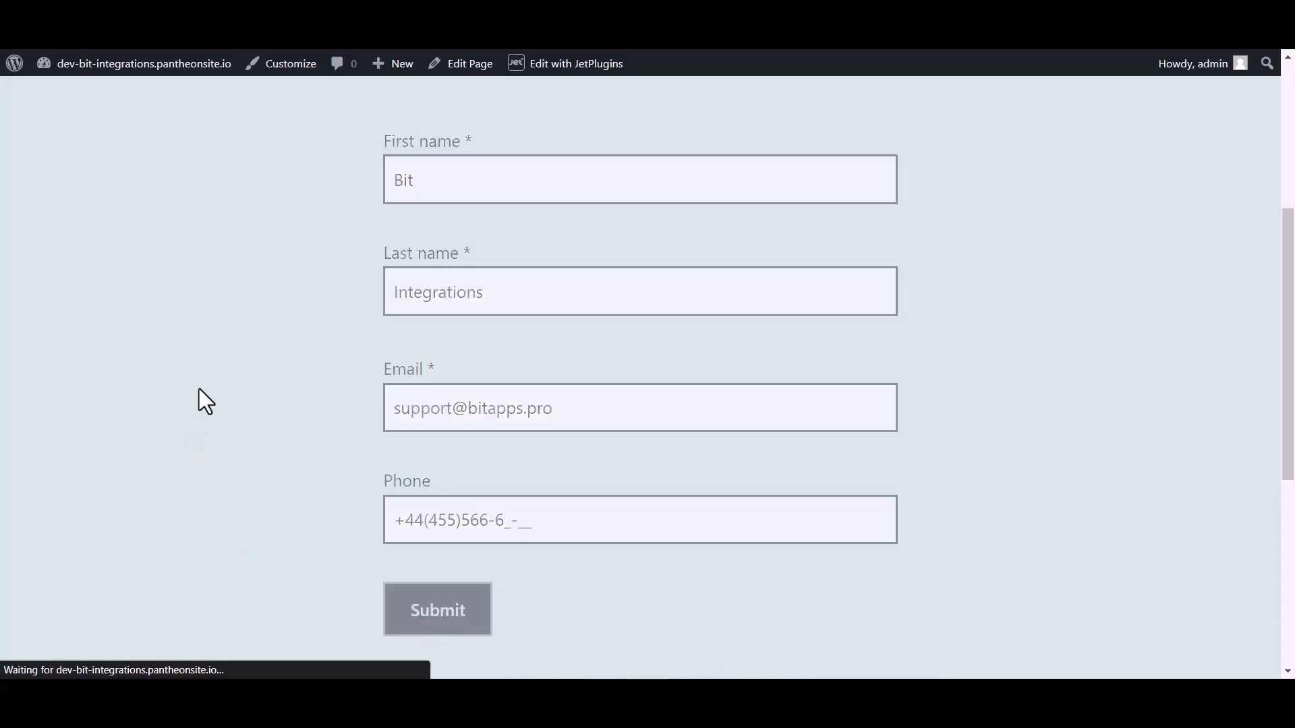
scroll(479, 321, down, 3)
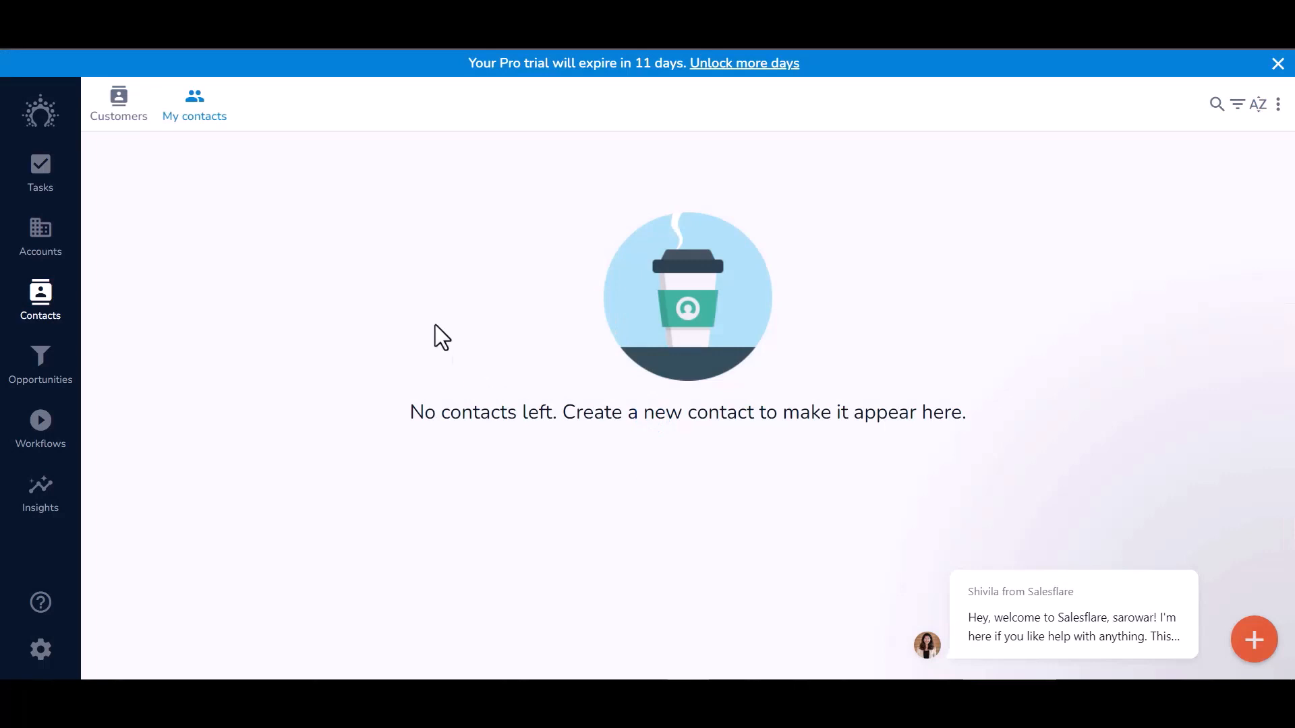
Switch from the Customers list to My contacts to find the new Bit Integrations contact
click(119, 104)
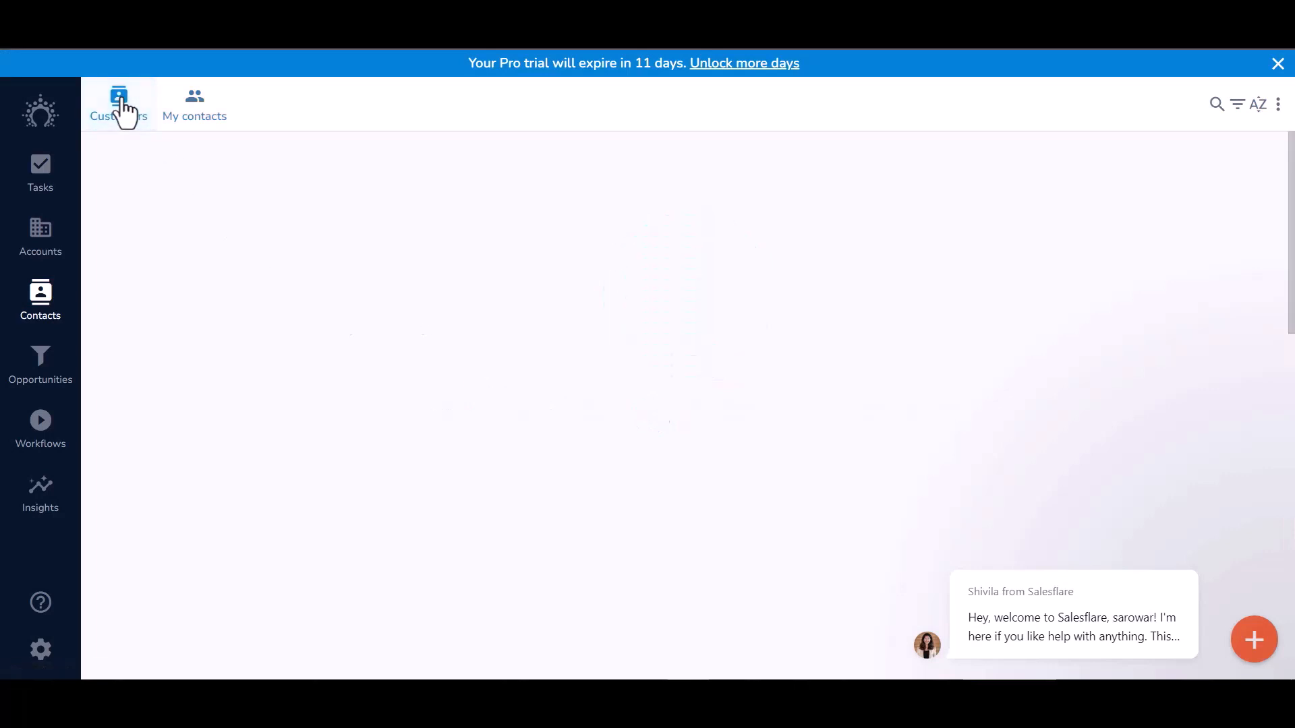
click(196, 115)
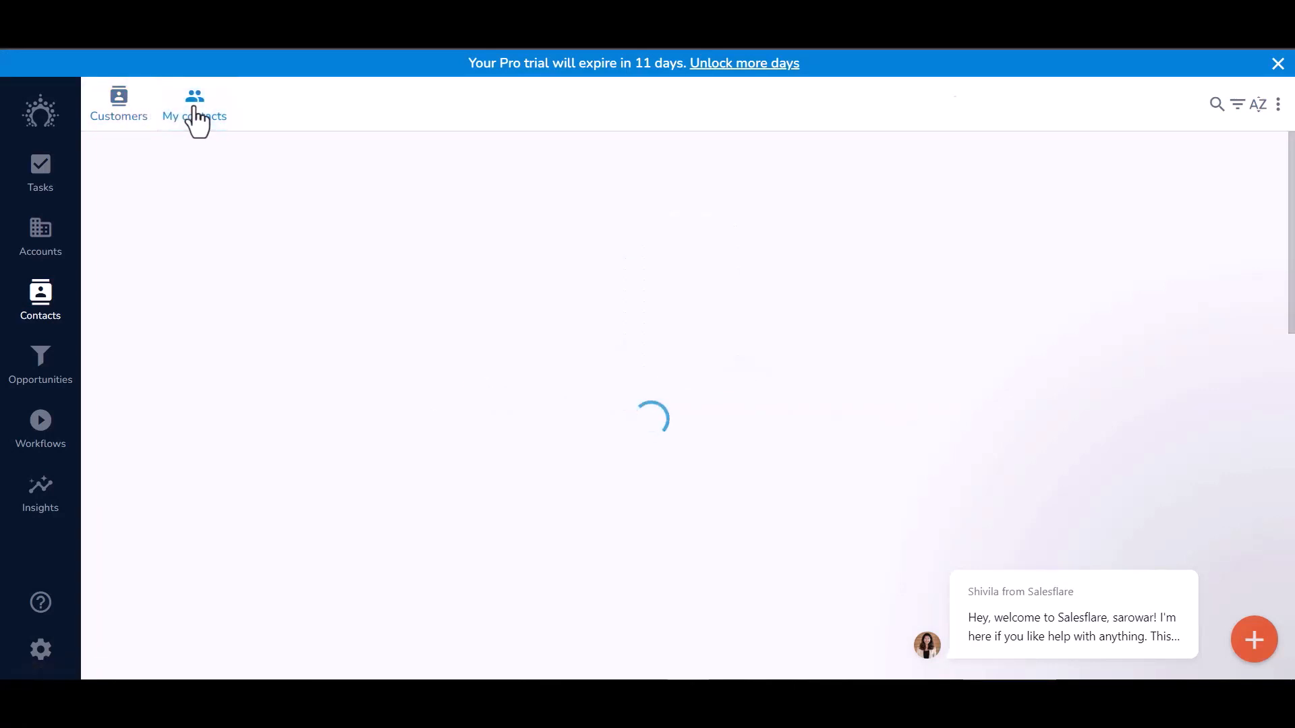